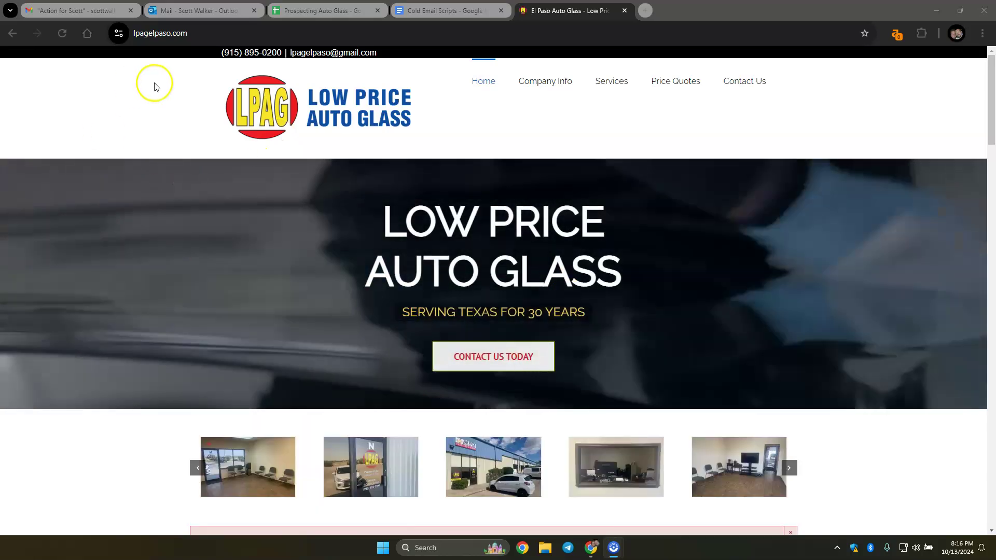
- Check the Outlook cold email draft, Cold Email Scripts doc and shop website, then show the Prospecting Auto Glass sheet
key("ctrl+2")
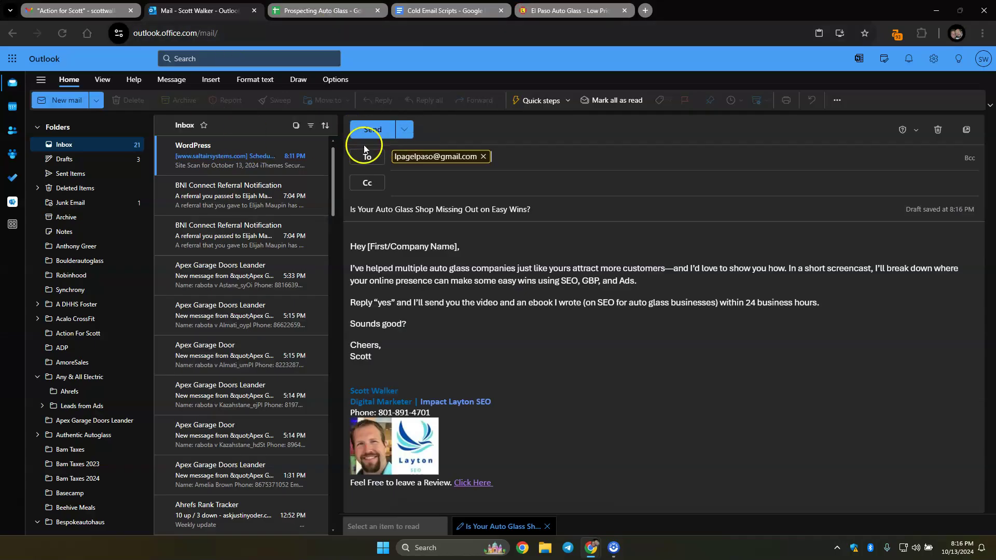
left_click(456, 8)
left_click(530, 9)
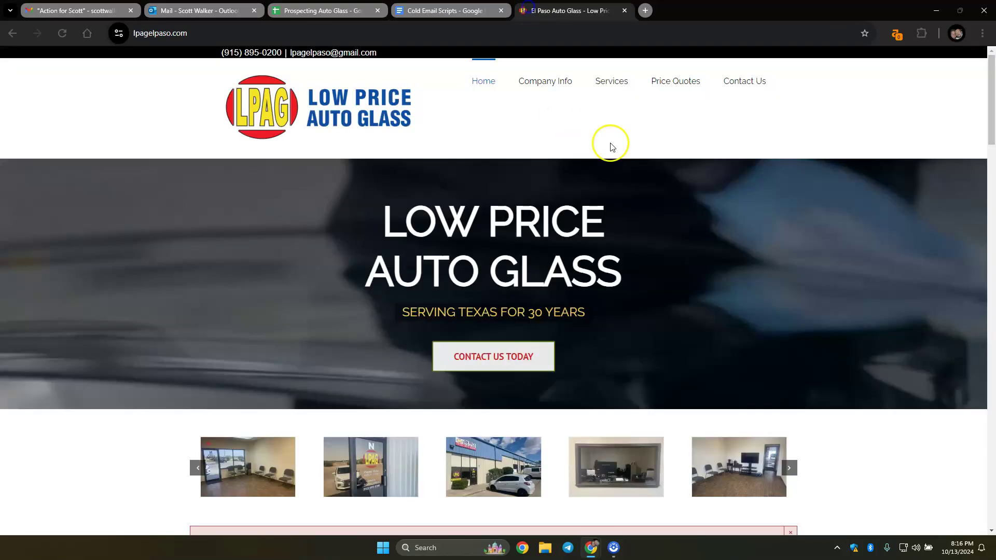
left_click(317, 10)
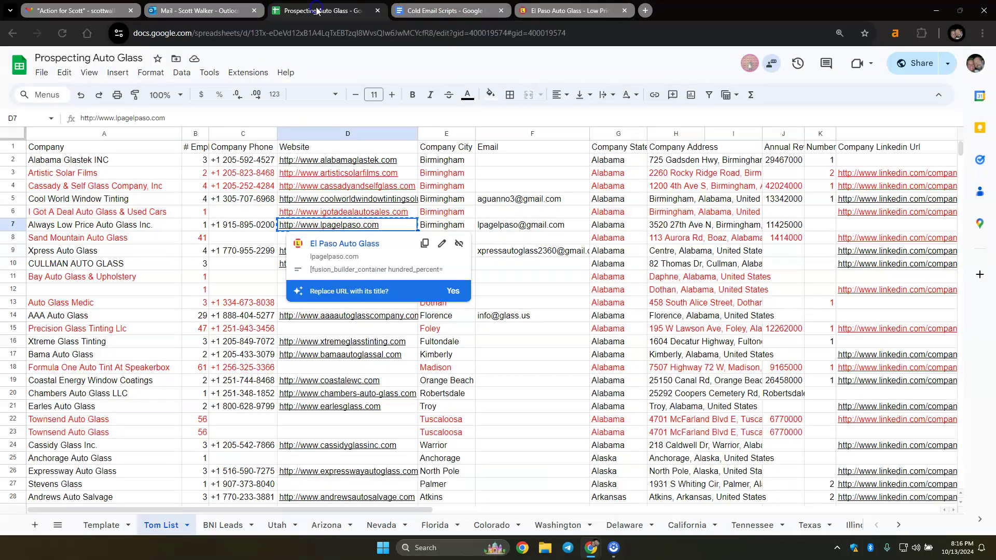
- Clear the Company State column G and retitle its header 'Owner Name'
left_click(439, 135)
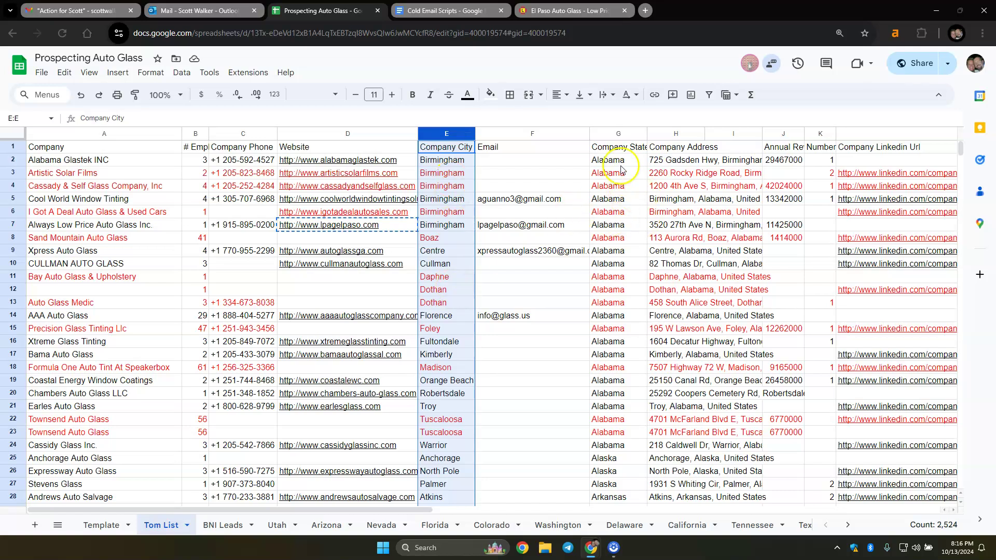
left_click(614, 150)
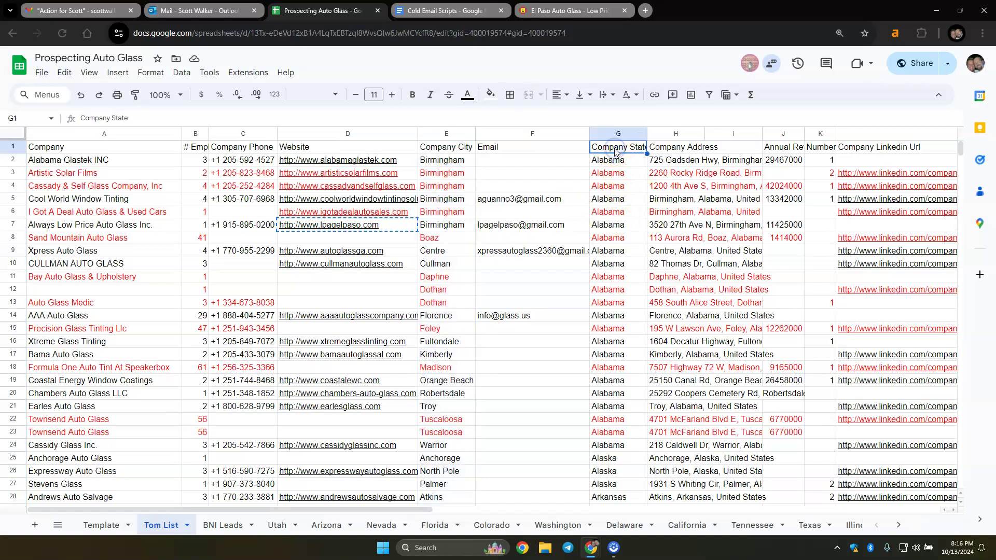
left_click(615, 133)
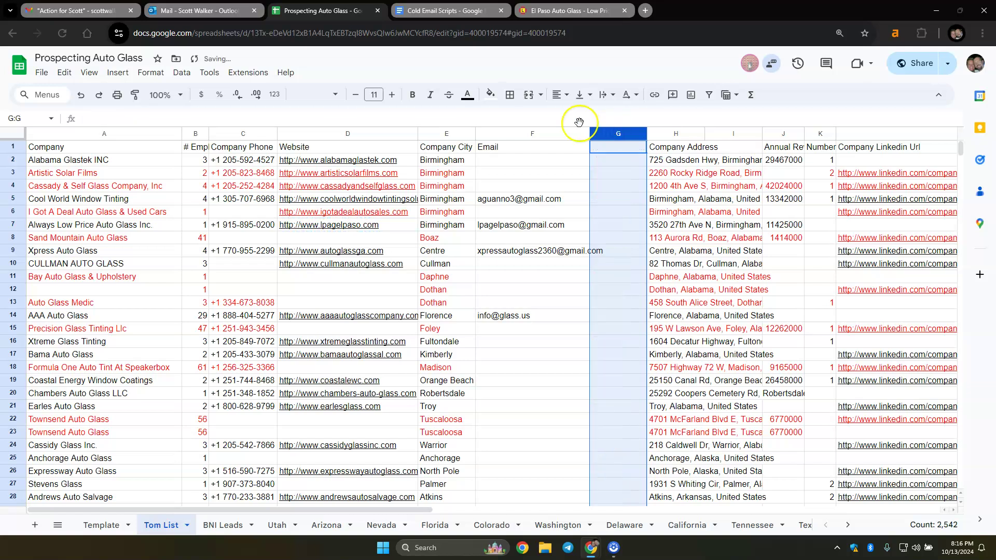
key("Delete")
left_click(613, 151)
type("Ow")
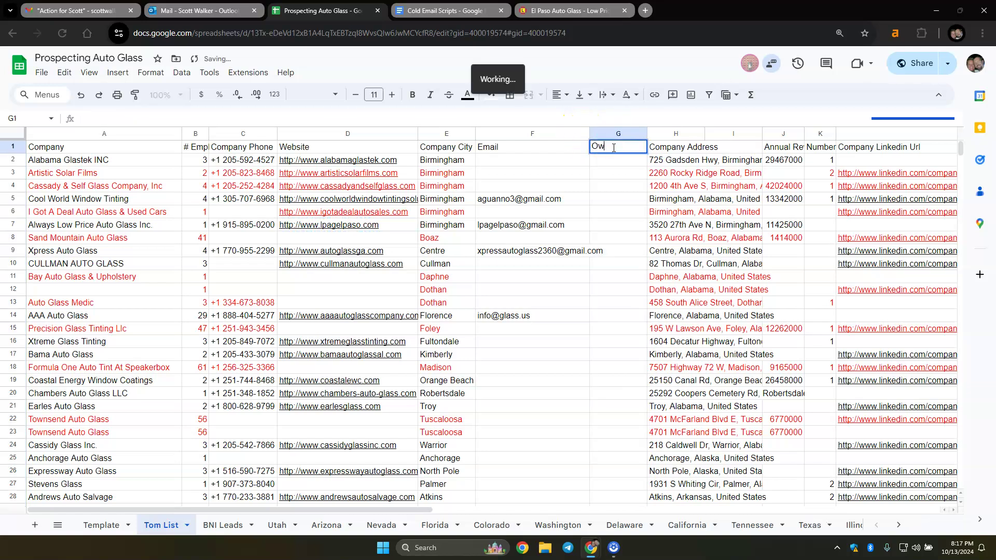
type("ner Name")
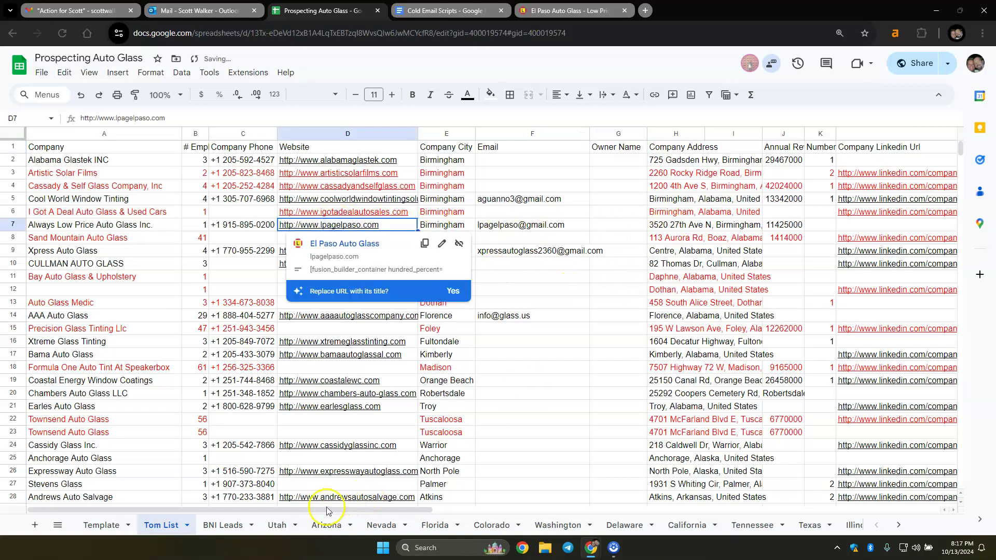
- Browse the Low Price Auto Glass Contact Us page showing phone, hours and address
key("ctrl+9")
right_click(377, 310)
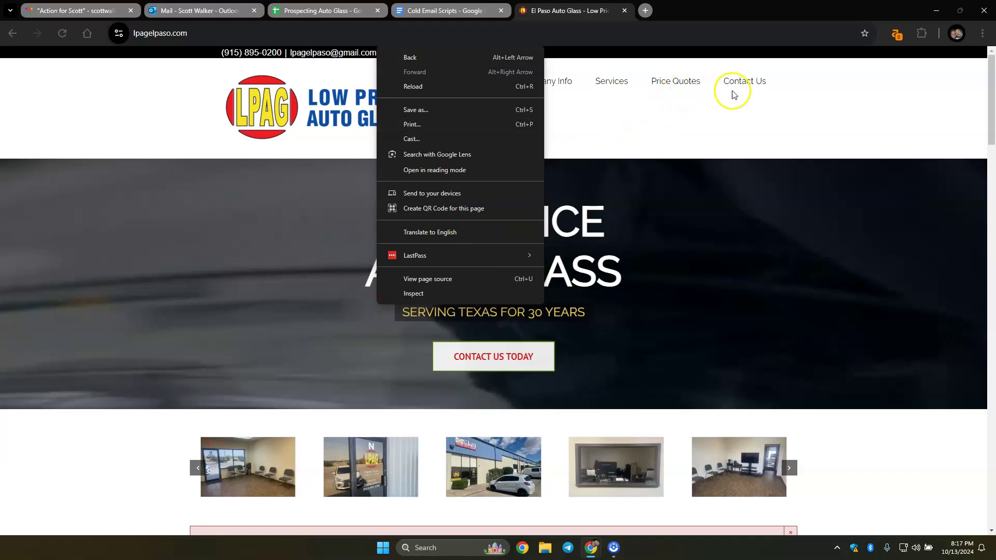
left_click(737, 91)
left_click(755, 87)
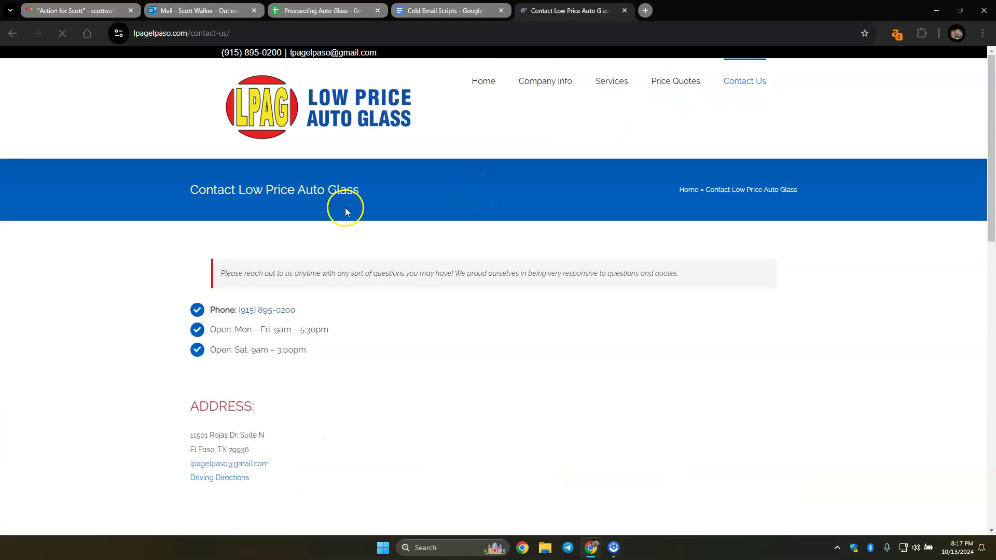
scroll(205, 239, "down", 4)
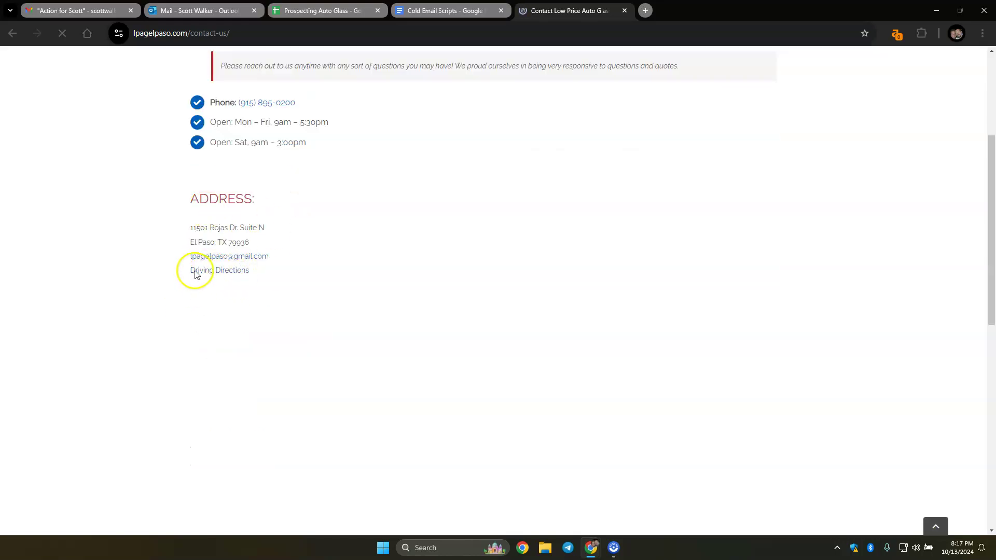
scroll(197, 270, "down", 2)
scroll(405, 190, "down", 6)
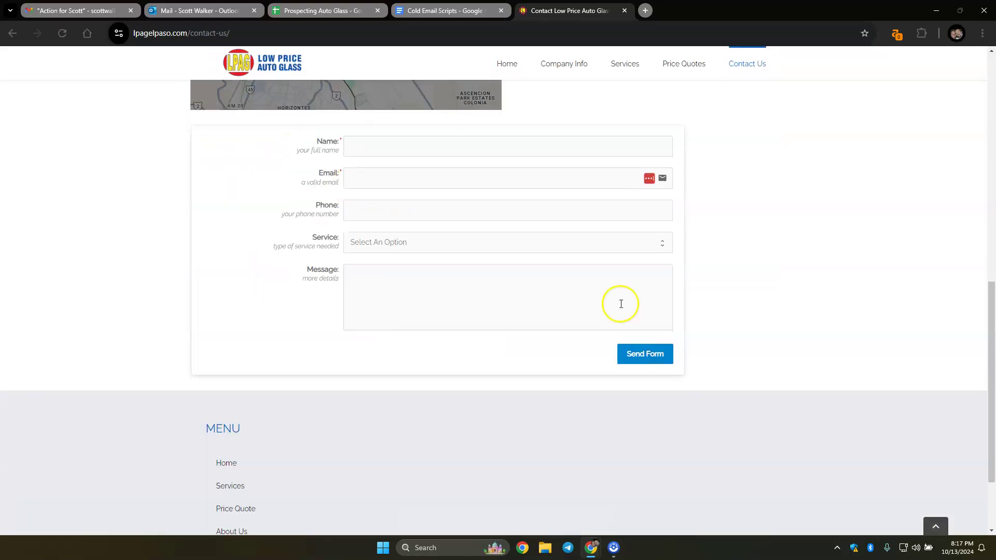
scroll(451, 258, "up", 7)
scroll(203, 147, "up", 5)
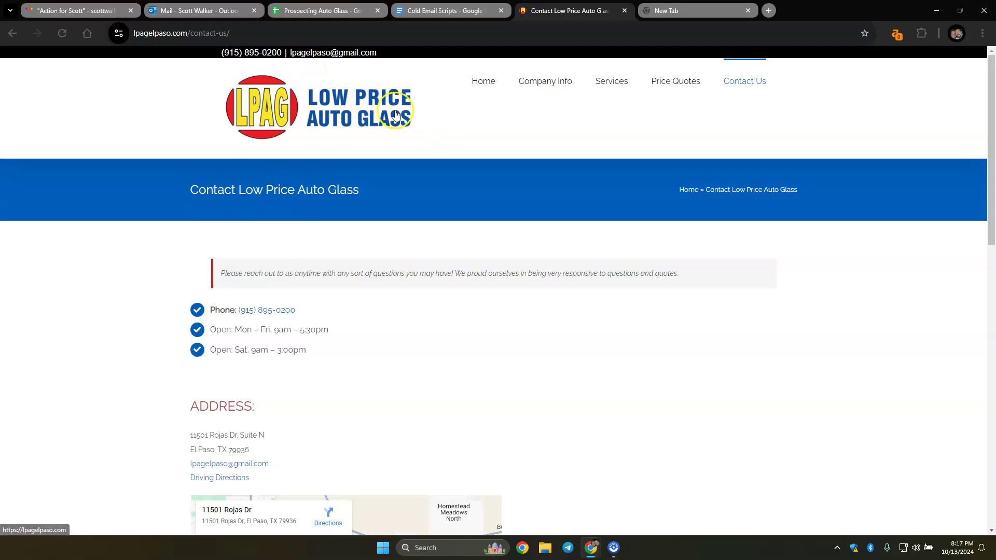
- Start a Google search for 'low price' in the new tab, correcting typos
left_click(673, 11)
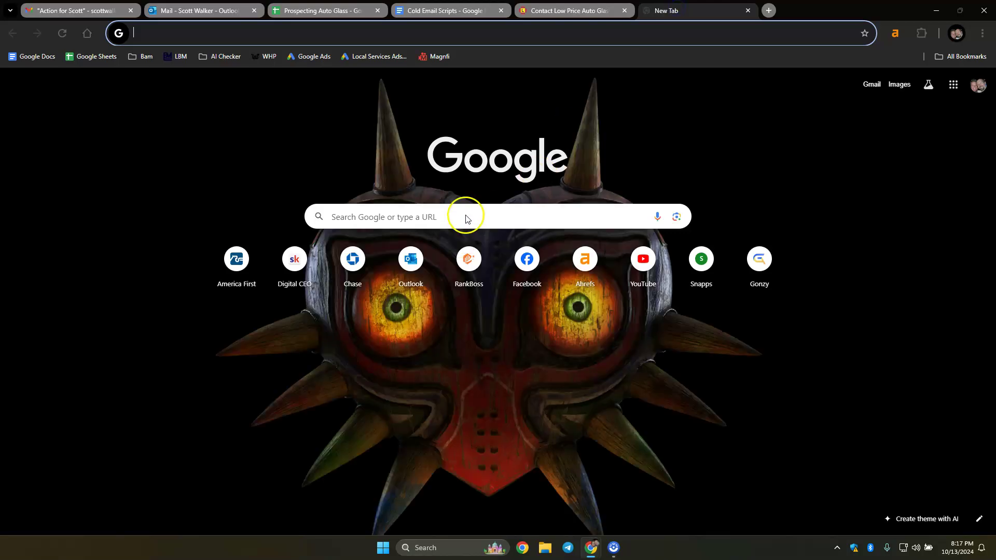
left_click(466, 216)
type("low pric")
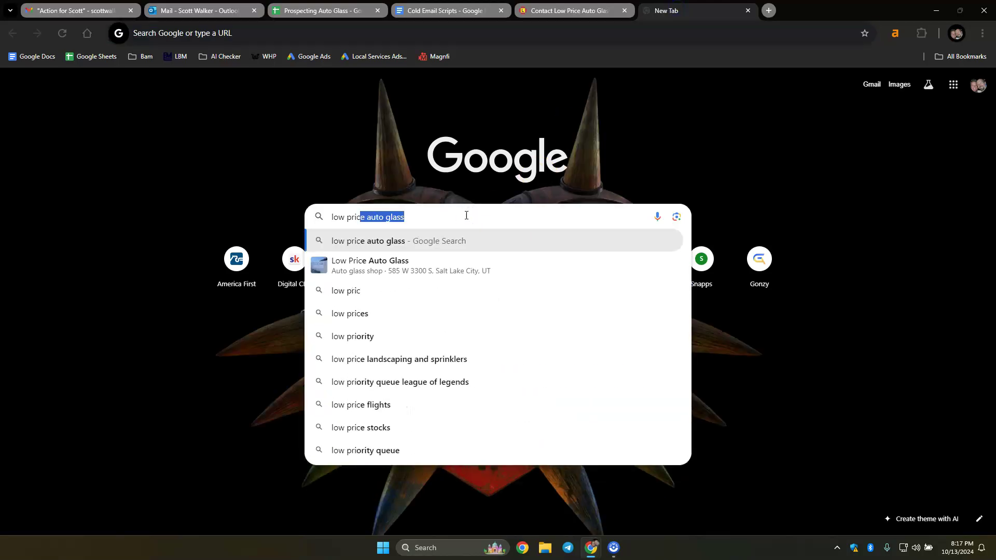
key("BackSpace")
type("cc")
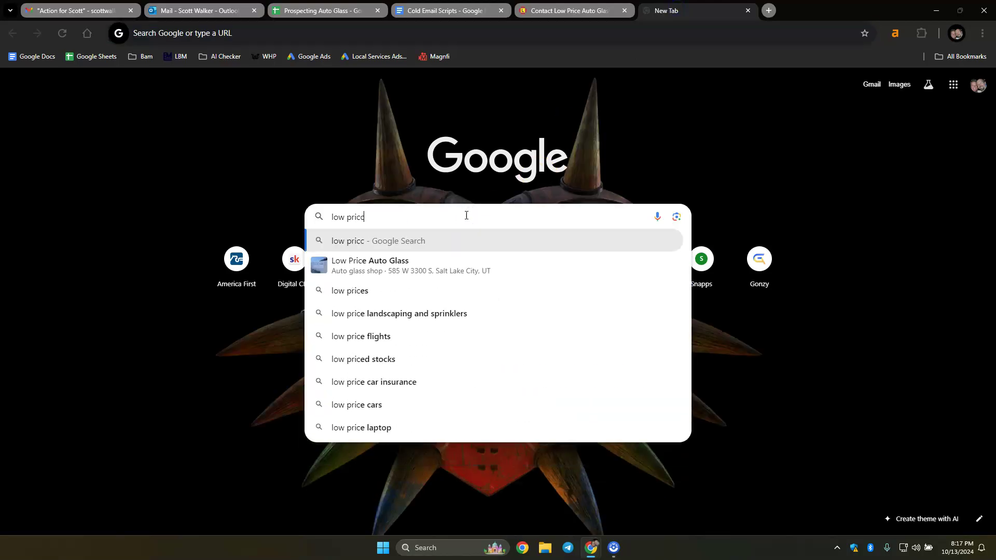
key("BackSpace")
type("e a")
key("BackSpace")
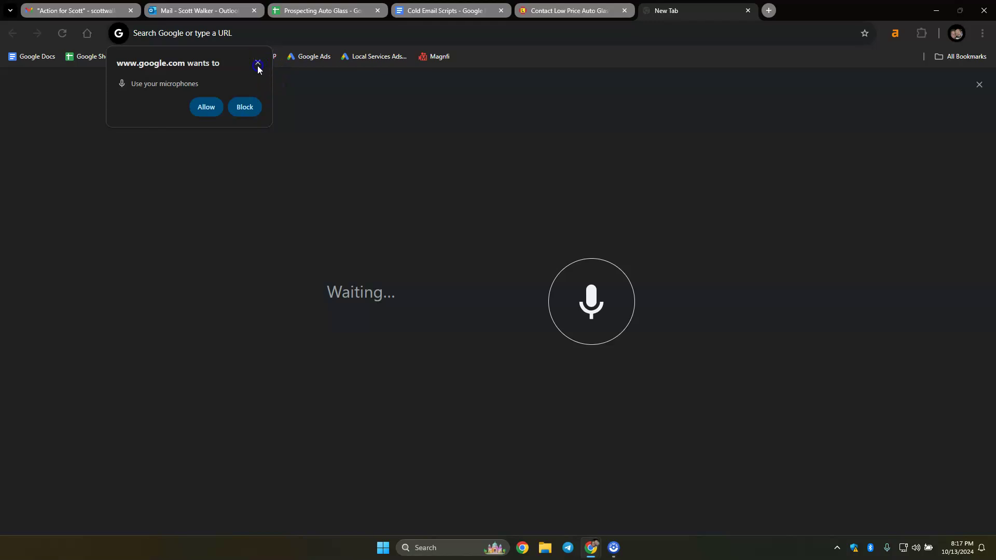
- Dismiss the microphone prompt and search Google for 'low price auto glass owner' in a fresh tab
left_click(258, 64)
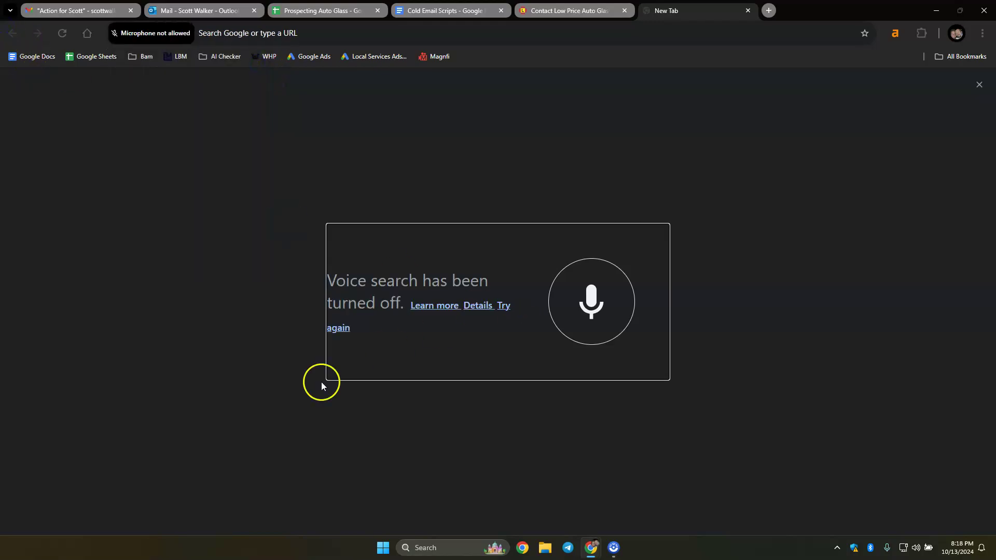
left_click(63, 31)
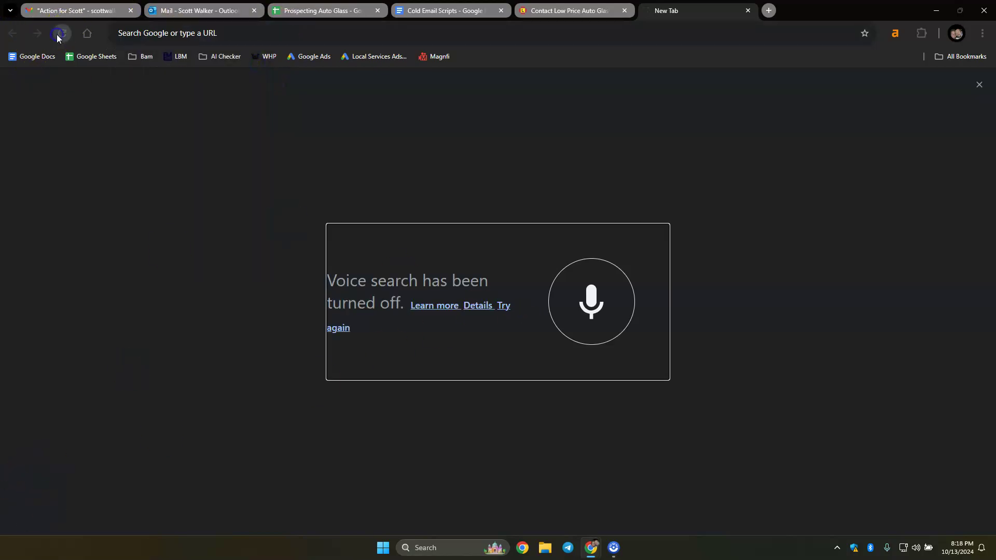
left_click(748, 10)
left_click(643, 9)
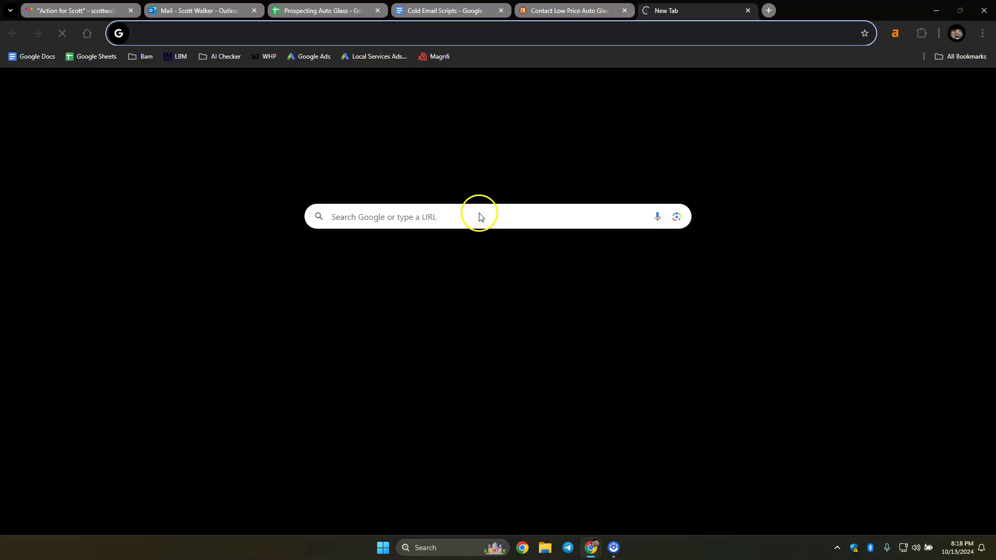
left_click(460, 222)
type("low p")
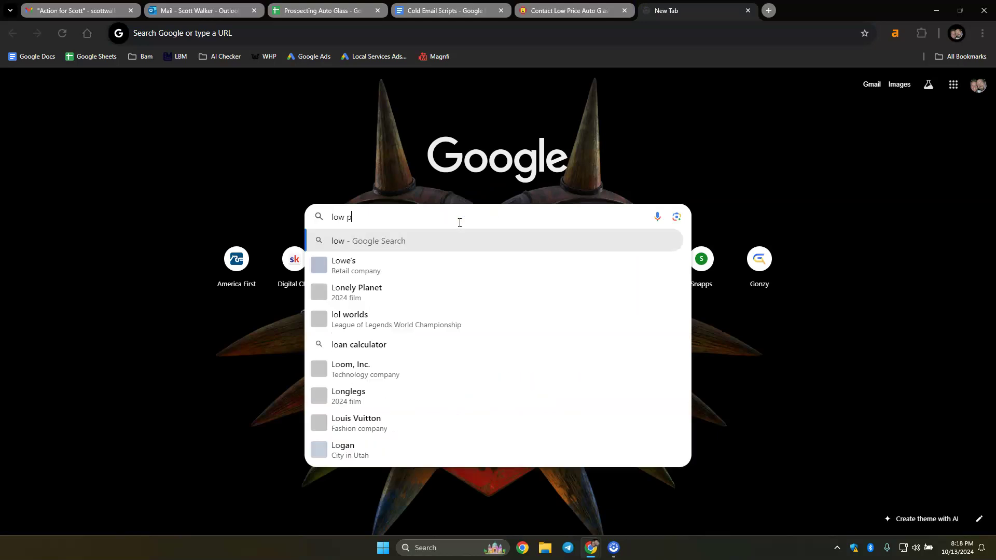
type("rice auto gl")
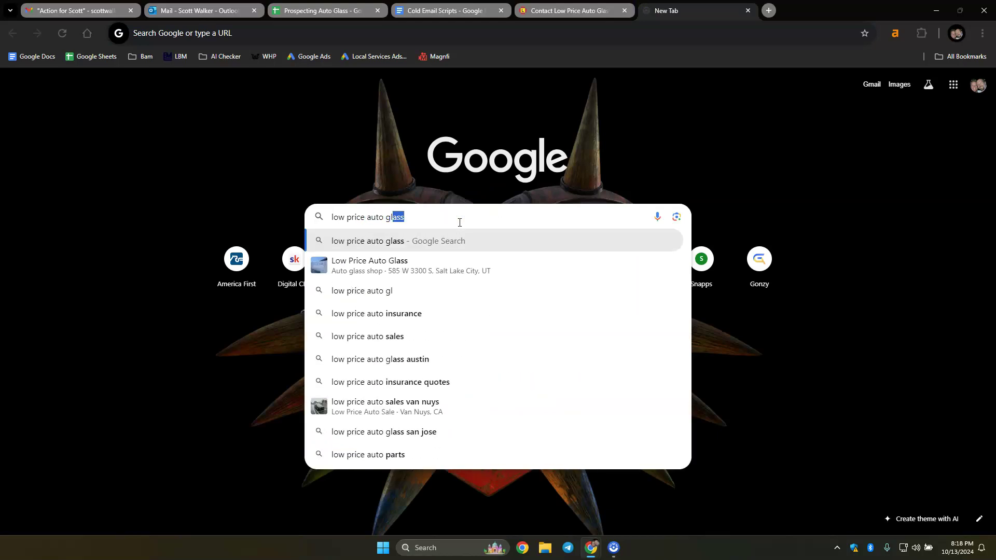
type("ass owner")
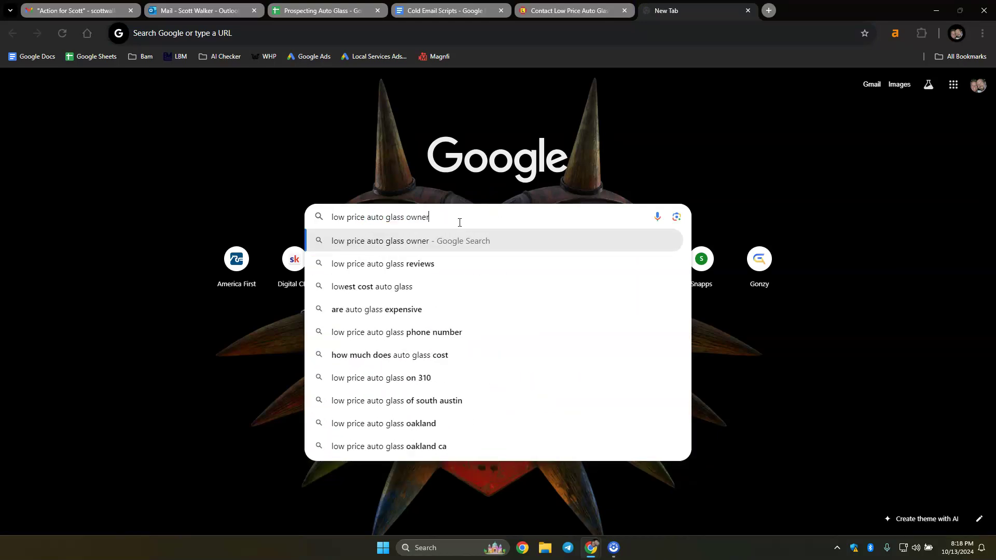
key("Return")
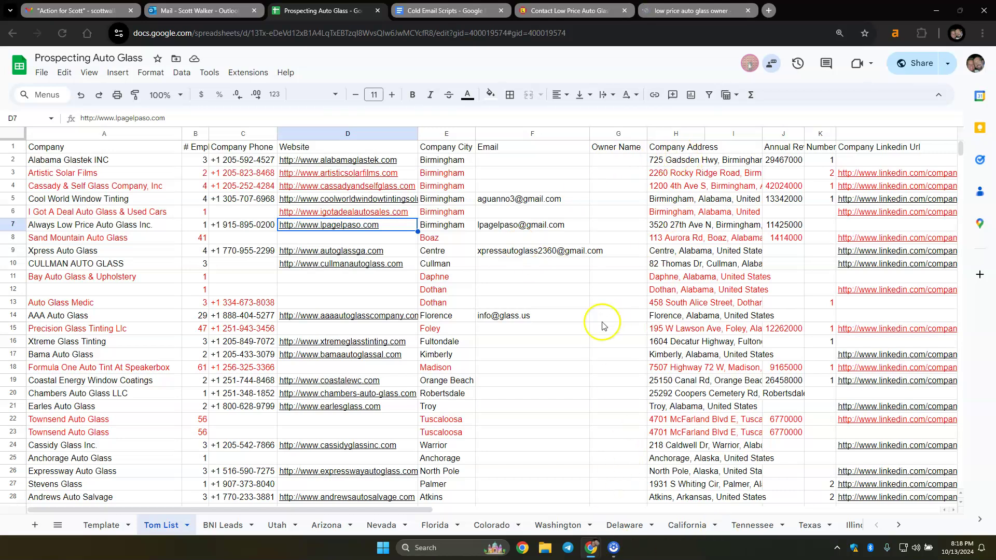
- Copy the Cassidy Glass Inc. website link from cell D24 of the Tom List sheet
scroll(524, 223, "down", 3)
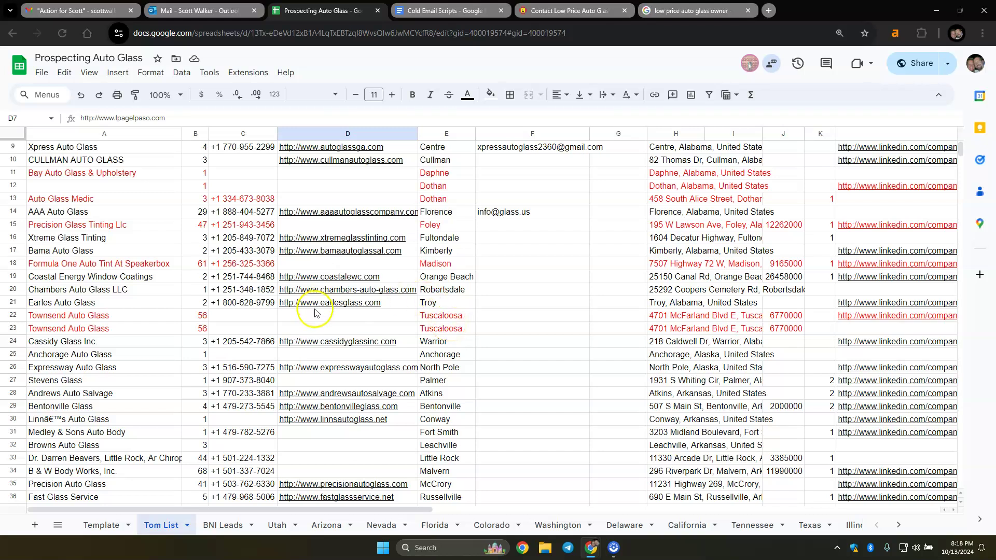
mouse_move(315, 306)
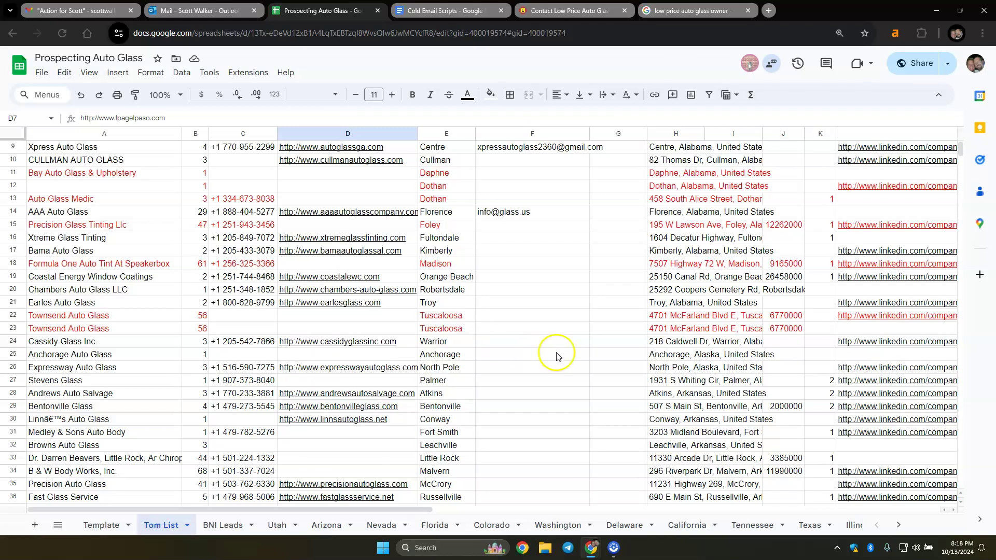
left_click(351, 345)
right_click(346, 343)
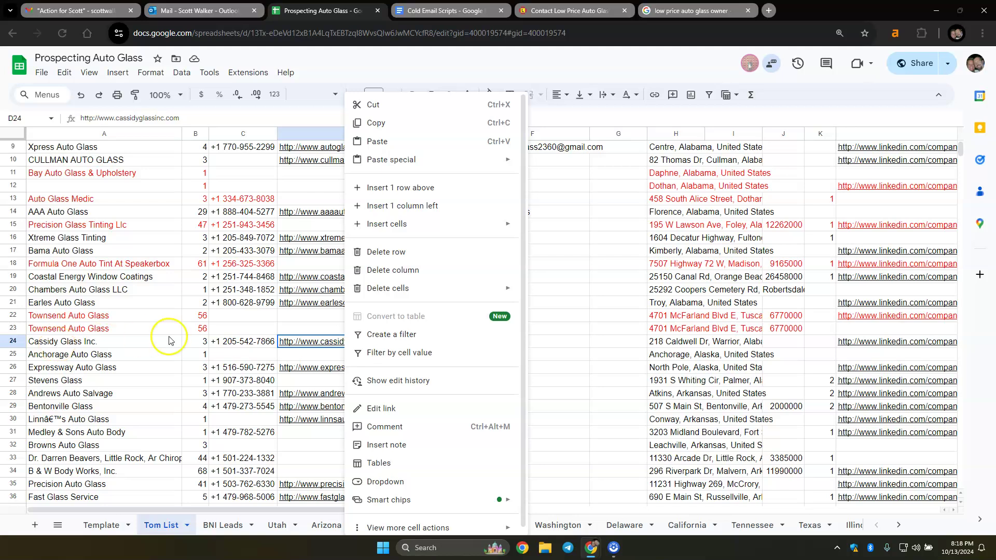
left_click(384, 123)
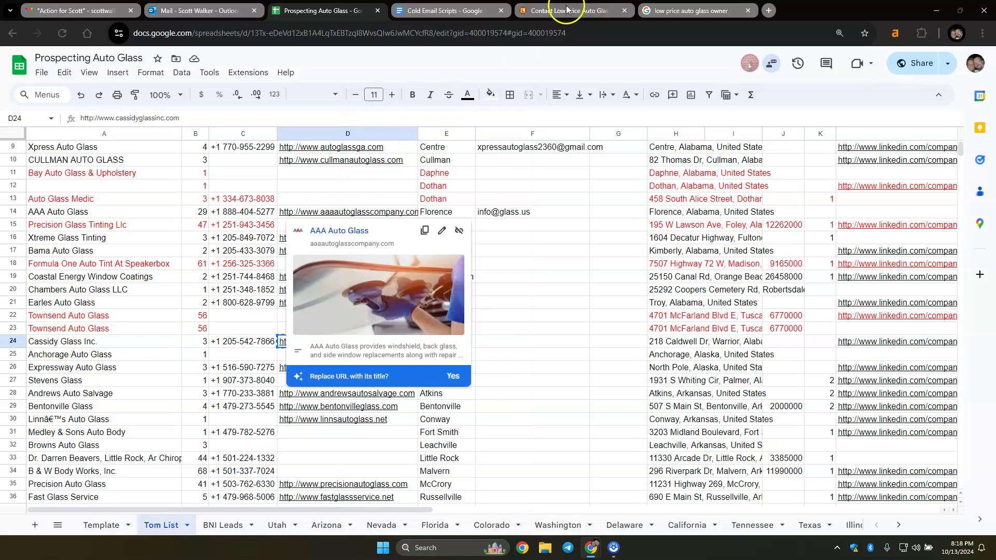
- Load cassidyglassinc.com in a new tab, skim the page, and return to the owner search results
left_click(769, 11)
right_click(572, 36)
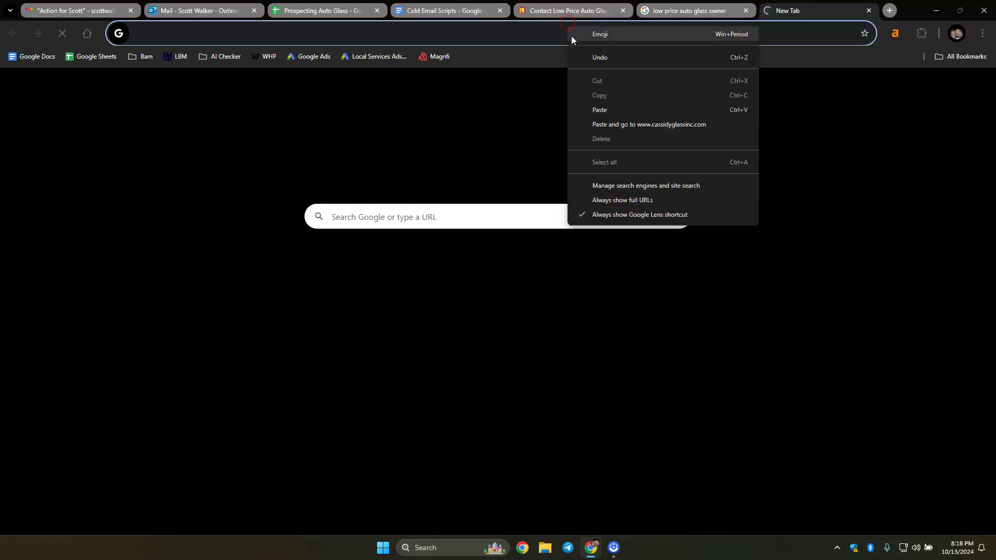
left_click(638, 125)
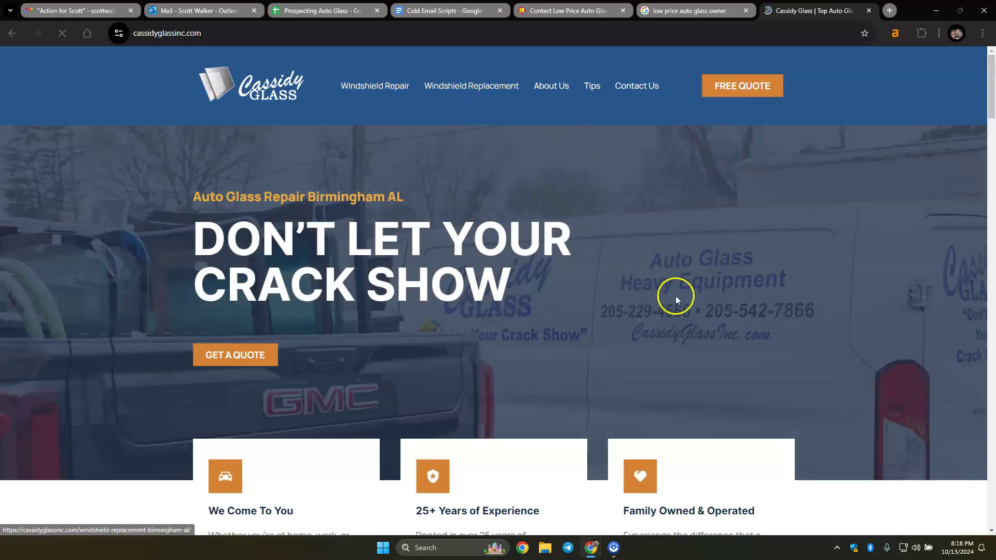
scroll(400, 335, "down", 10)
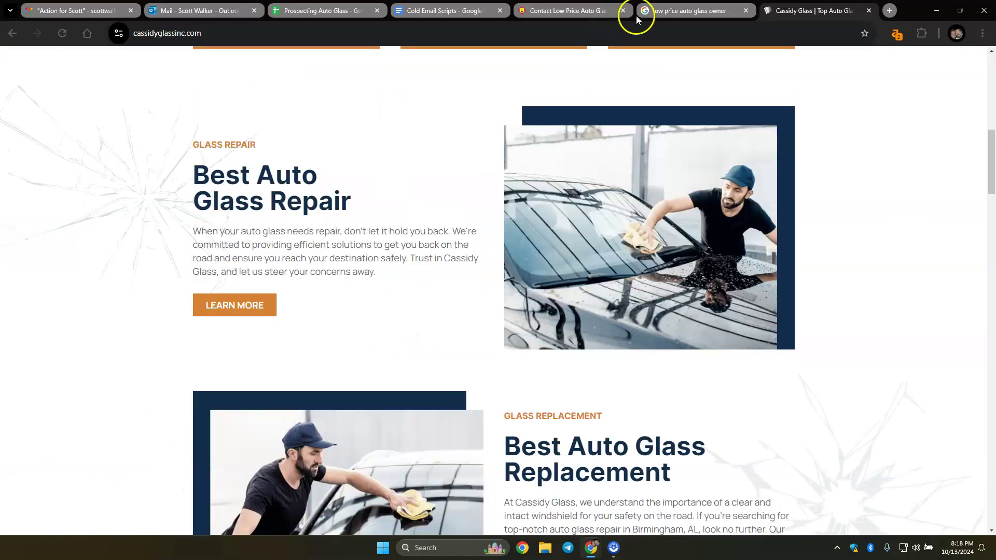
left_click(683, 16)
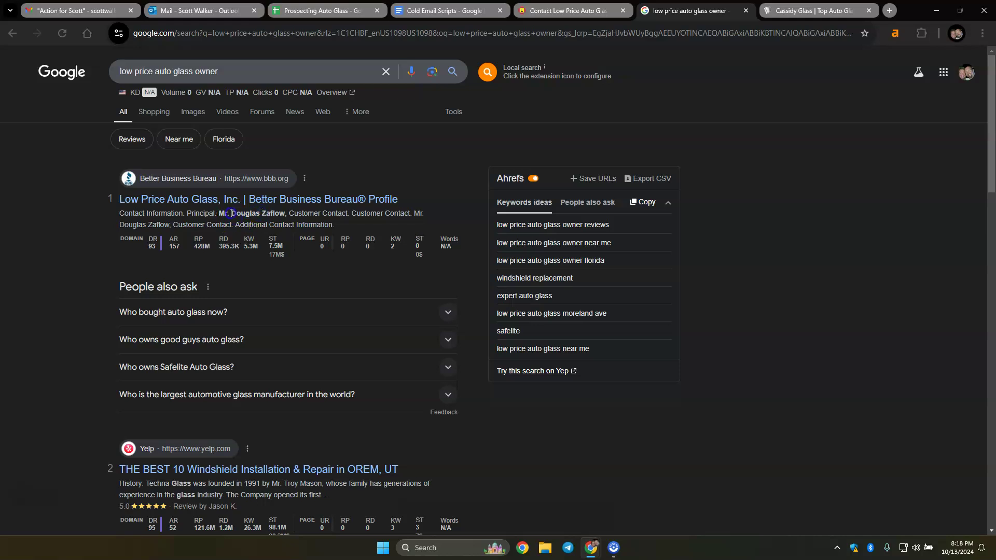
- Copy the principal's name from the BBB result snippet for Low Price Auto Glass
right_click(278, 213)
left_click(236, 213)
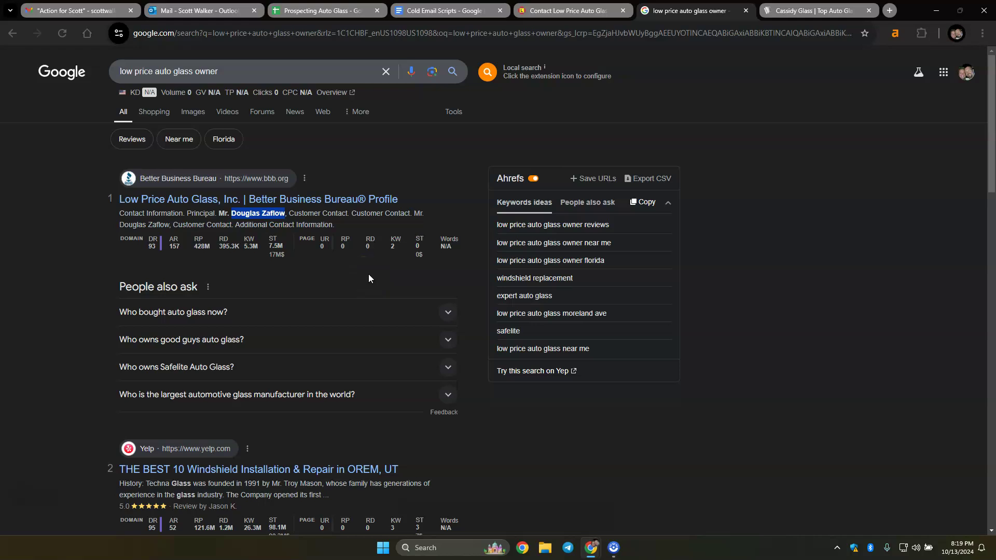
right_click(275, 223)
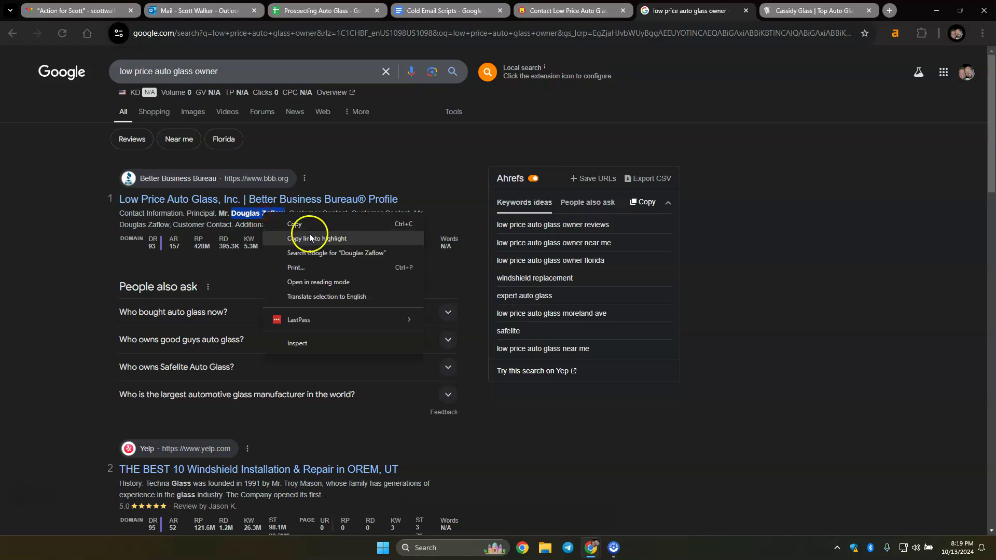
left_click(308, 232)
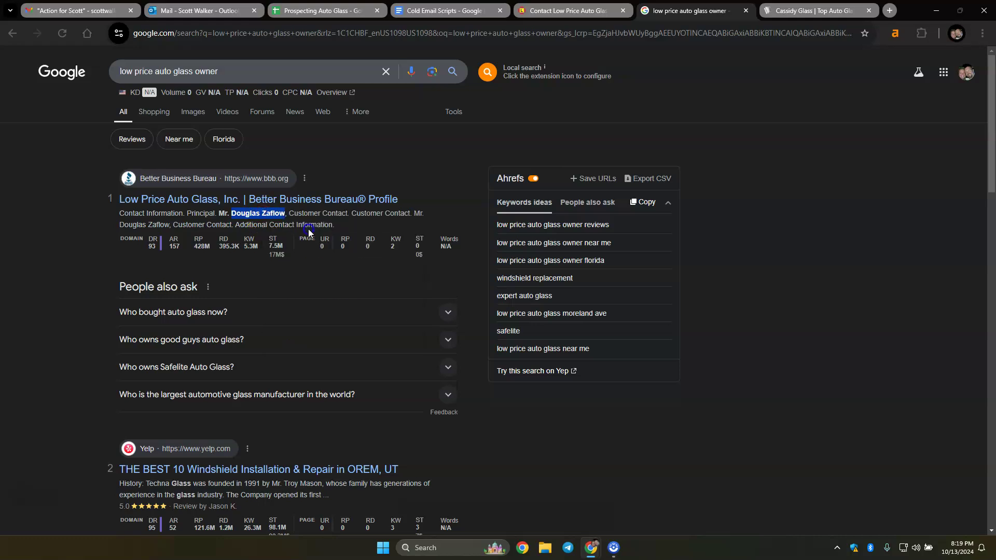
- Paste the owner's name into cell G7 for Always Low Price Auto Glass Inc
left_click(294, 11)
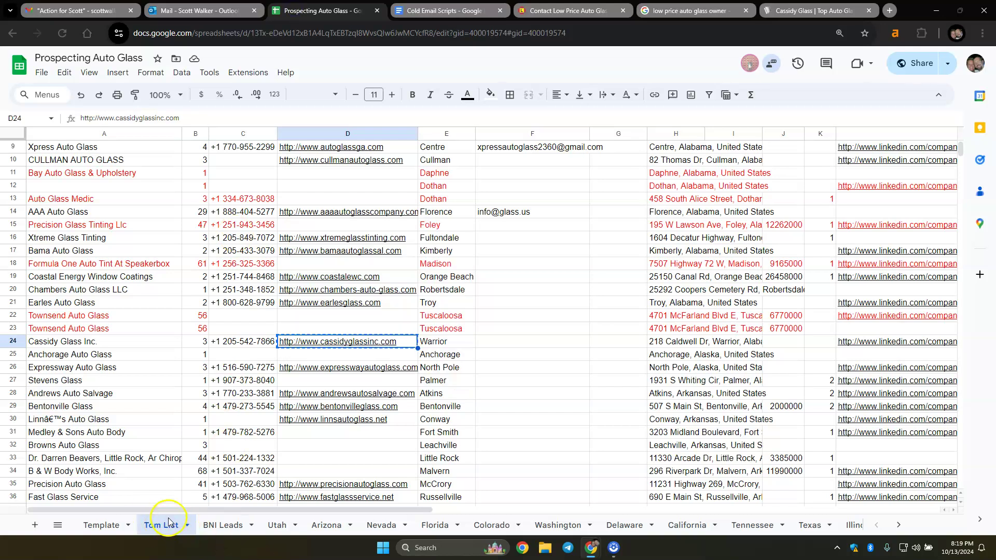
left_click(600, 346)
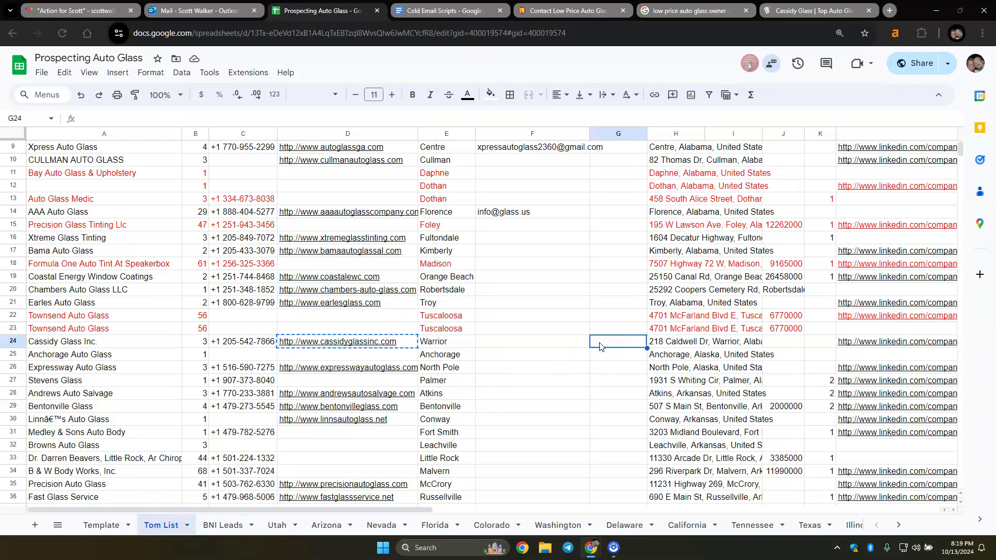
scroll(492, 249, "up", 3)
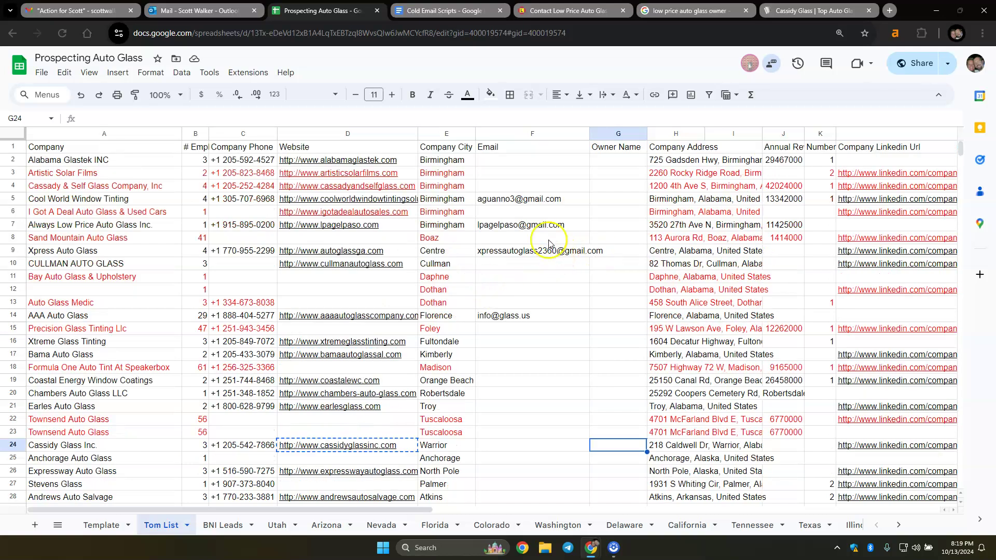
left_click(619, 220)
left_click(617, 228)
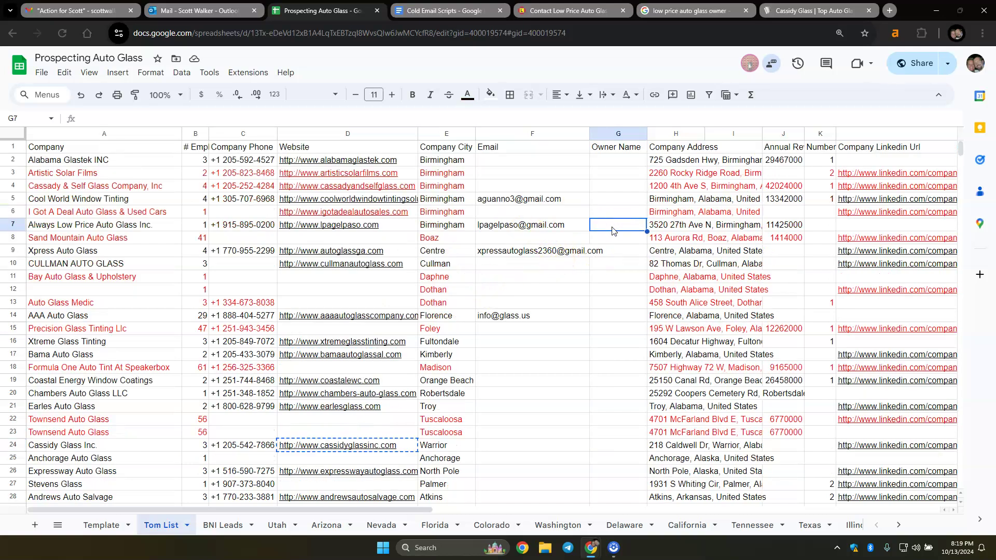
key("ctrl+v")
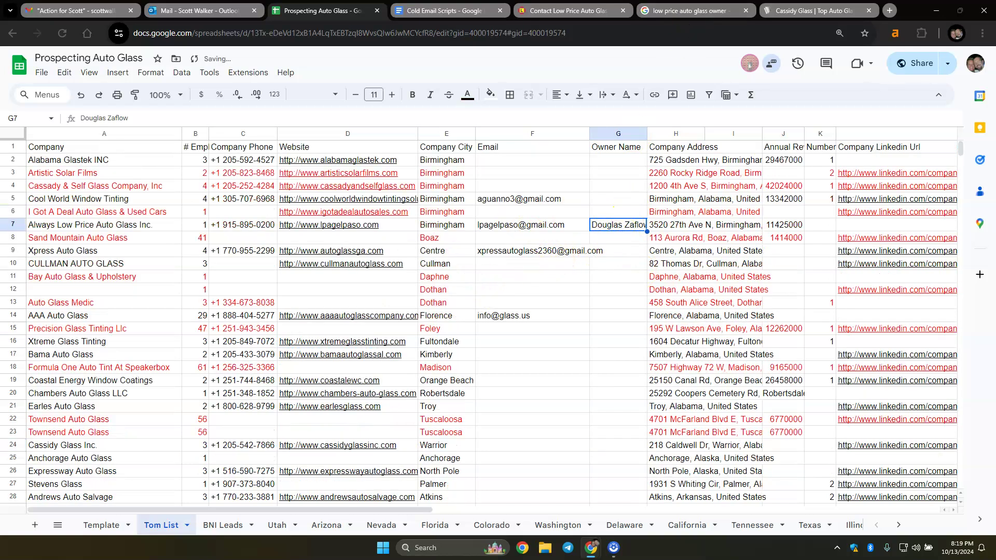
left_click(191, 11)
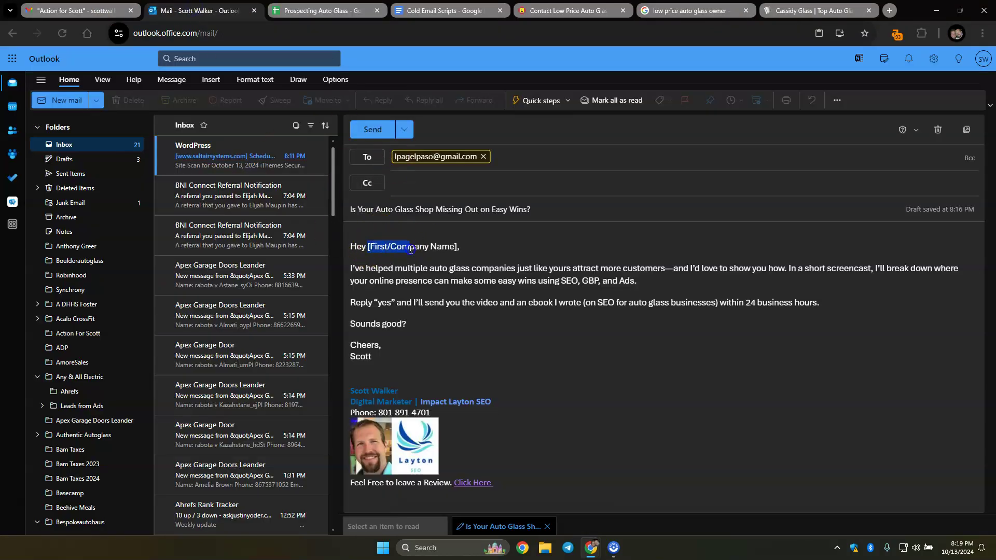
- Replace the [First/Company Name] greeting placeholder with the owner's first name
left_click_drag(457, 249, 459, 248)
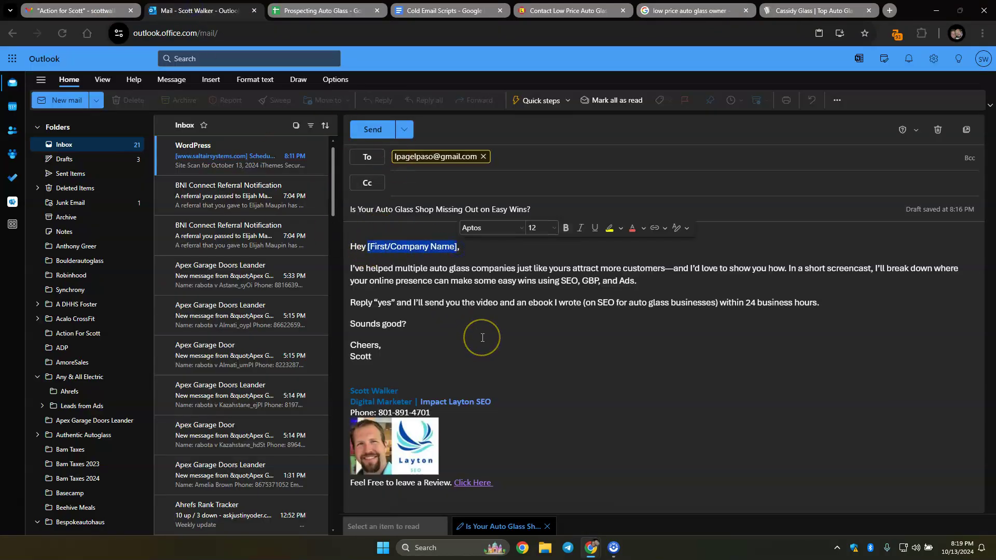
key("ctrl+v")
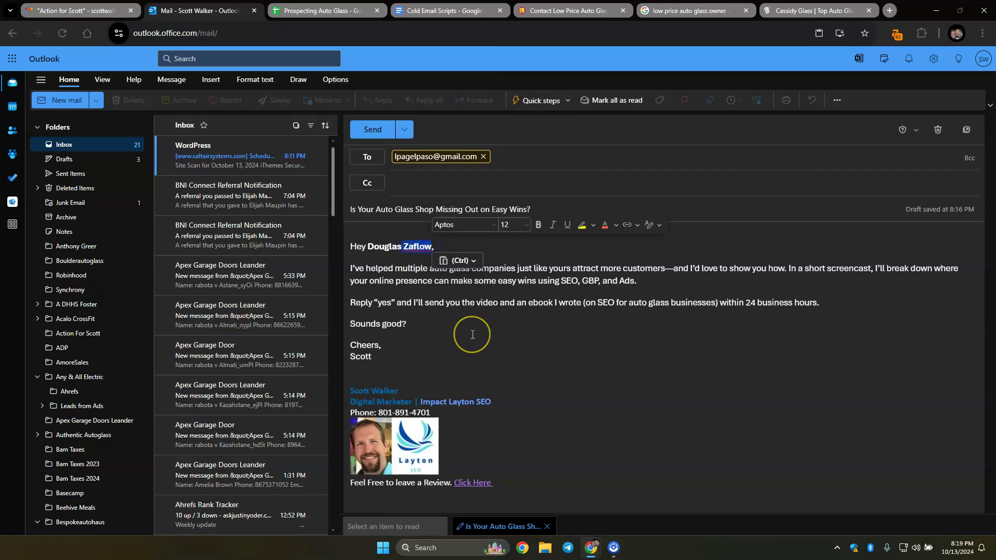
key("BackSpace")
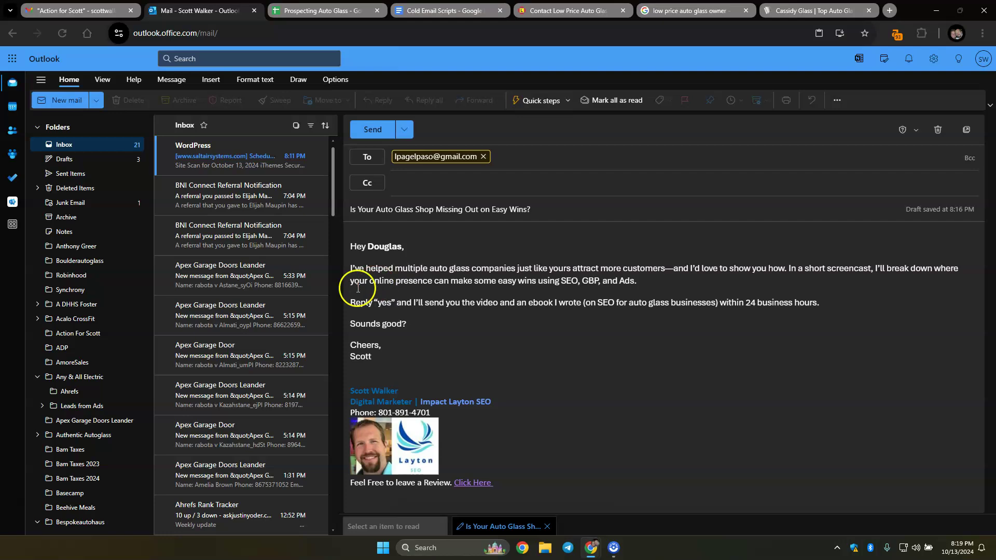
- Delete the review-request line below the email signature
triple_click(418, 487)
key("BackSpace")
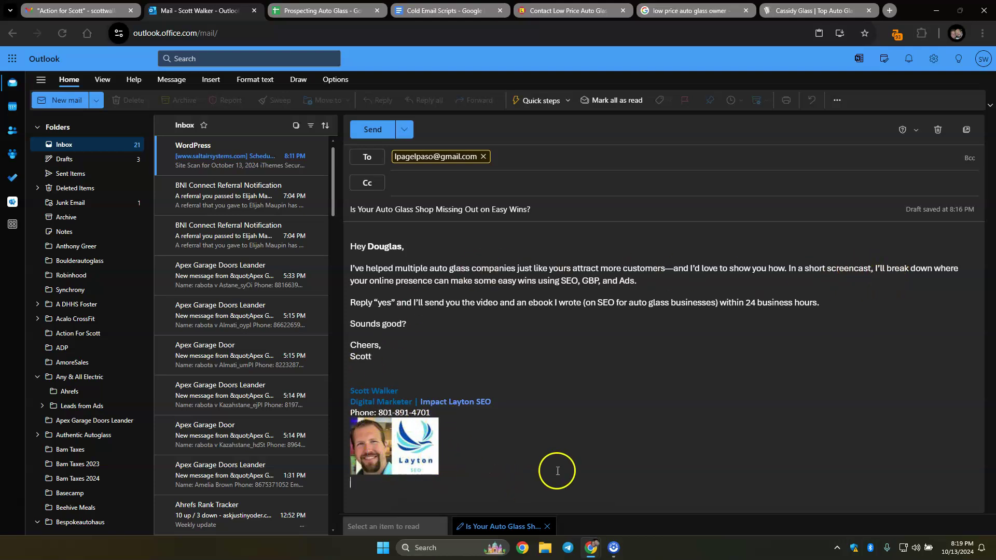
left_click(467, 450)
left_click_drag(467, 450, 322, 228)
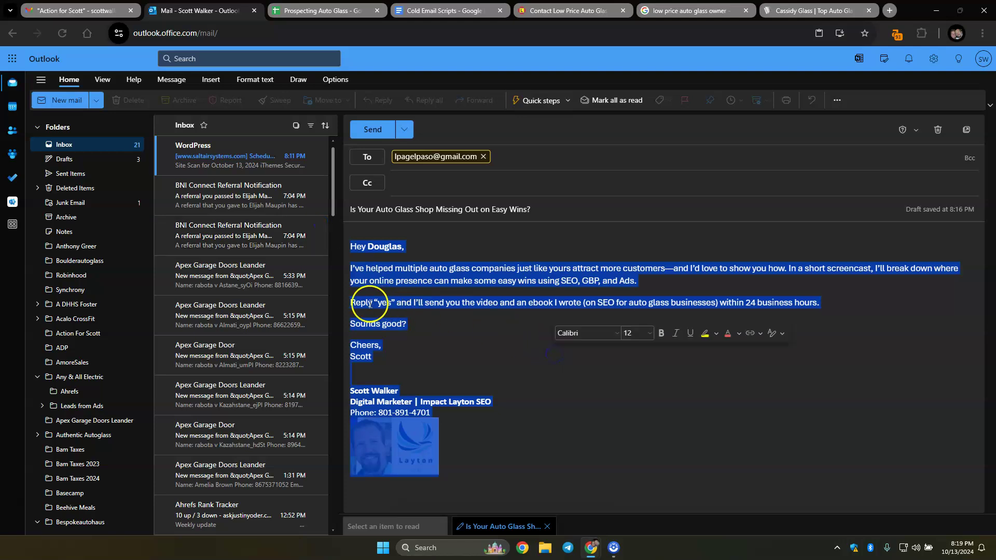
left_click(404, 316)
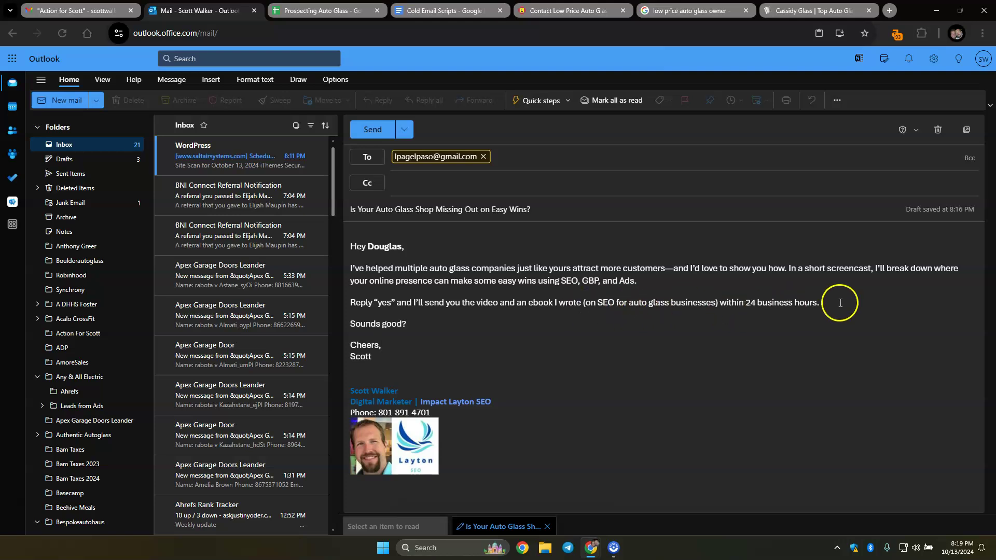
- Schedule the cold email for a custom time of October 14, 2024 at 9:00 AM
left_click(405, 129)
left_click(377, 167)
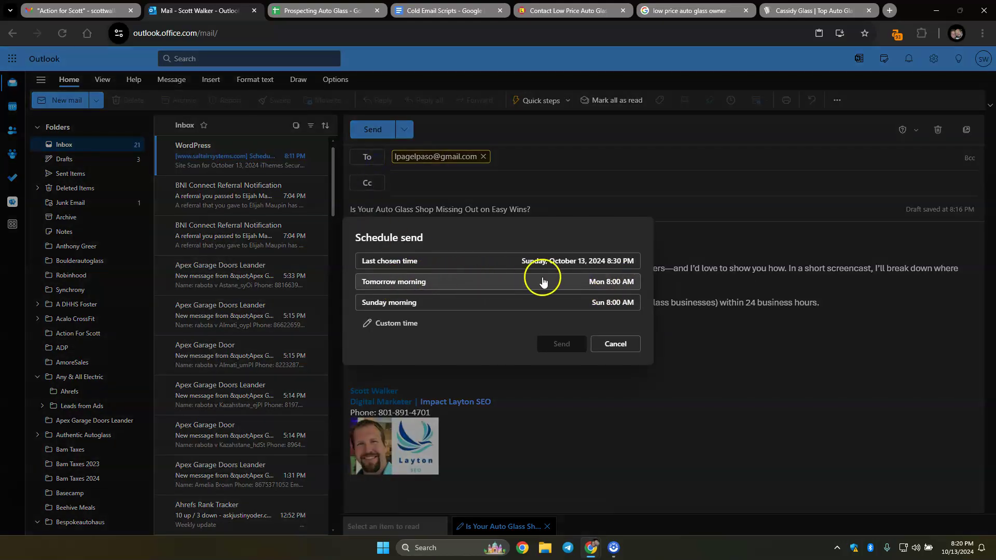
left_click(389, 327)
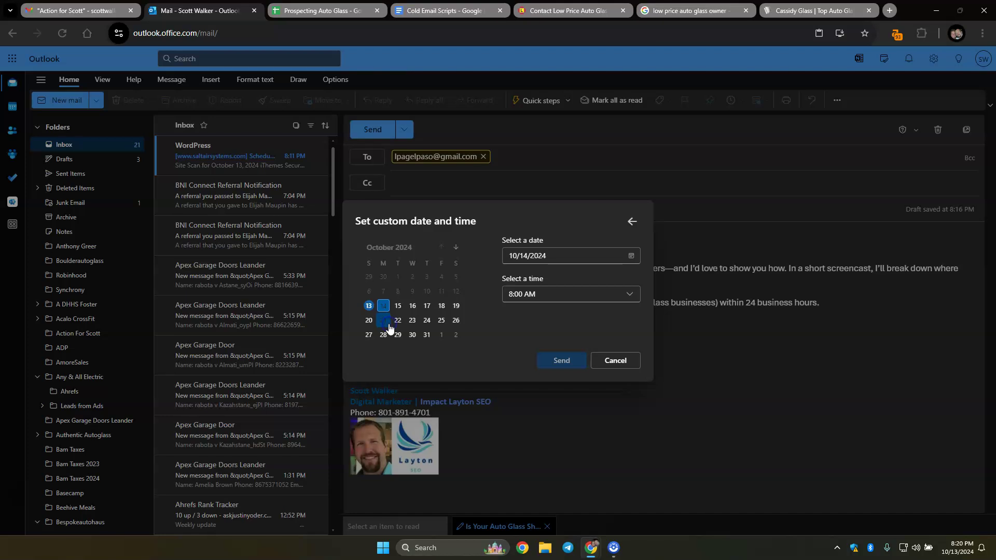
left_click(388, 311)
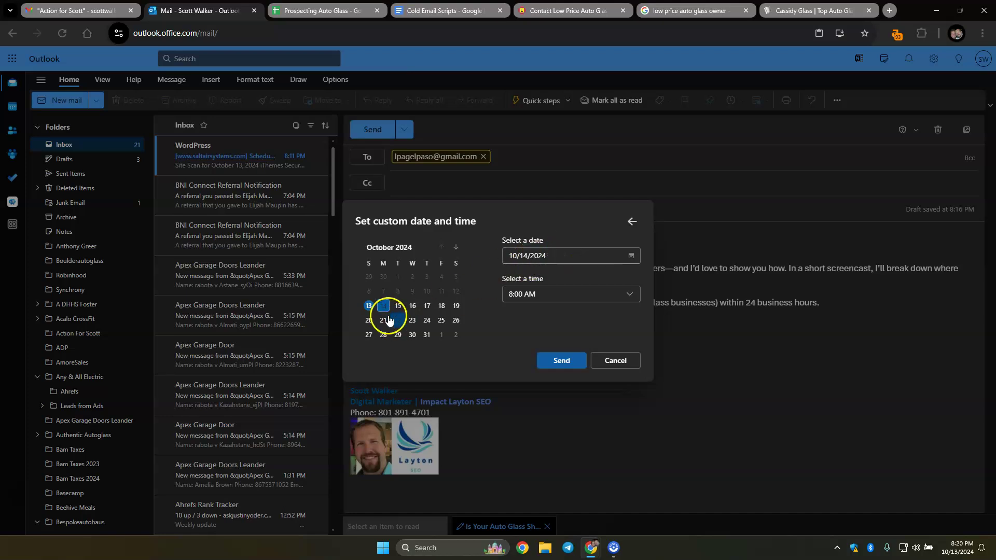
left_click(553, 293)
scroll(570, 379, "down", 3)
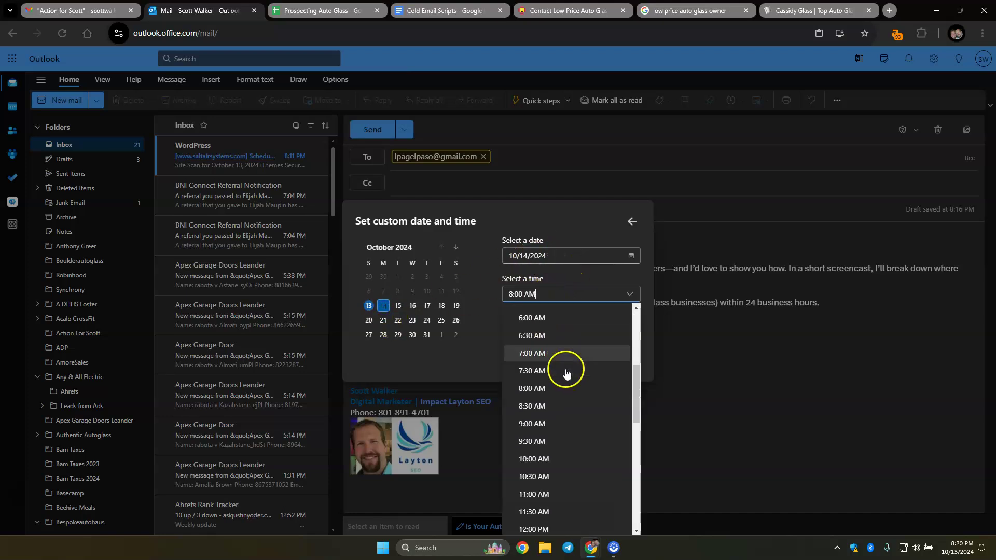
left_click(557, 420)
left_click(561, 359)
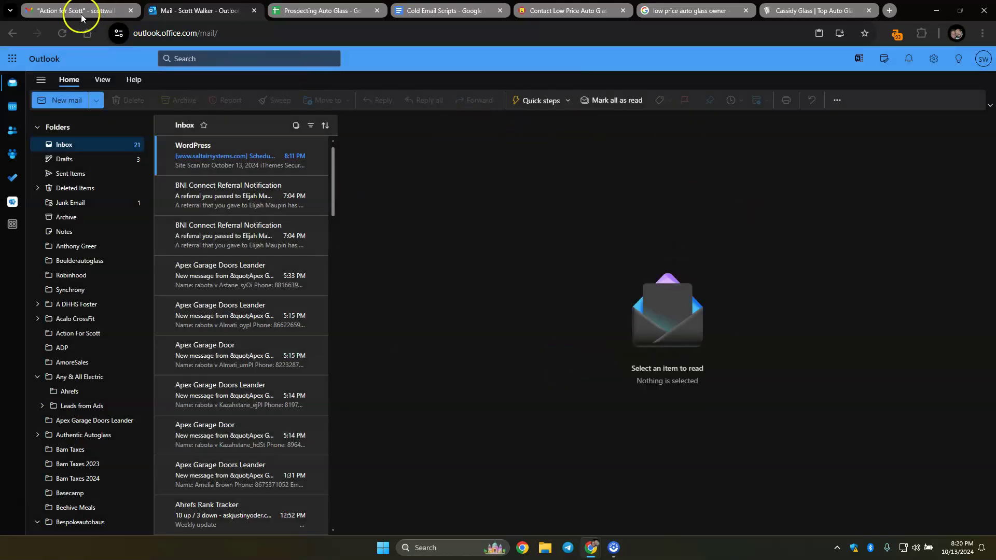
key("ctrl+Tab")
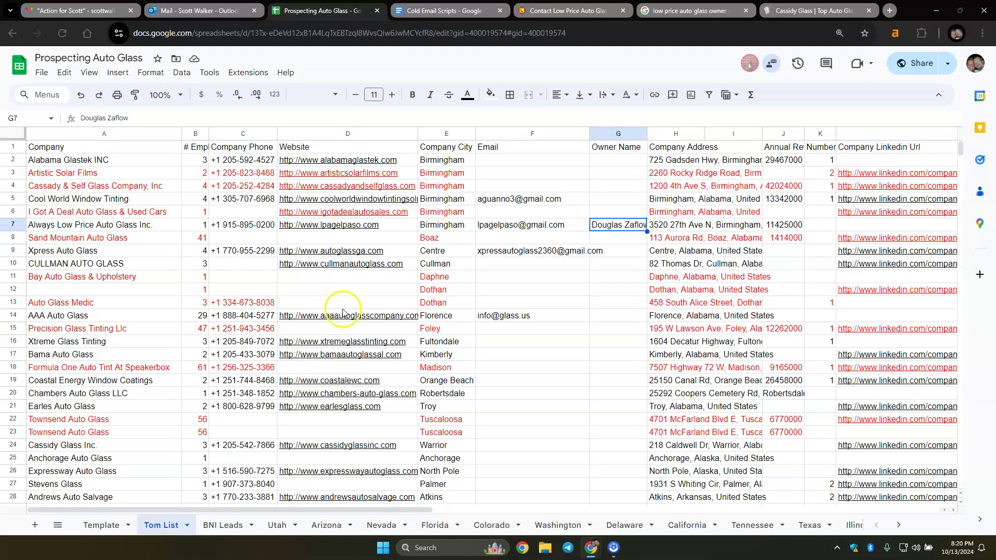
left_click(115, 227)
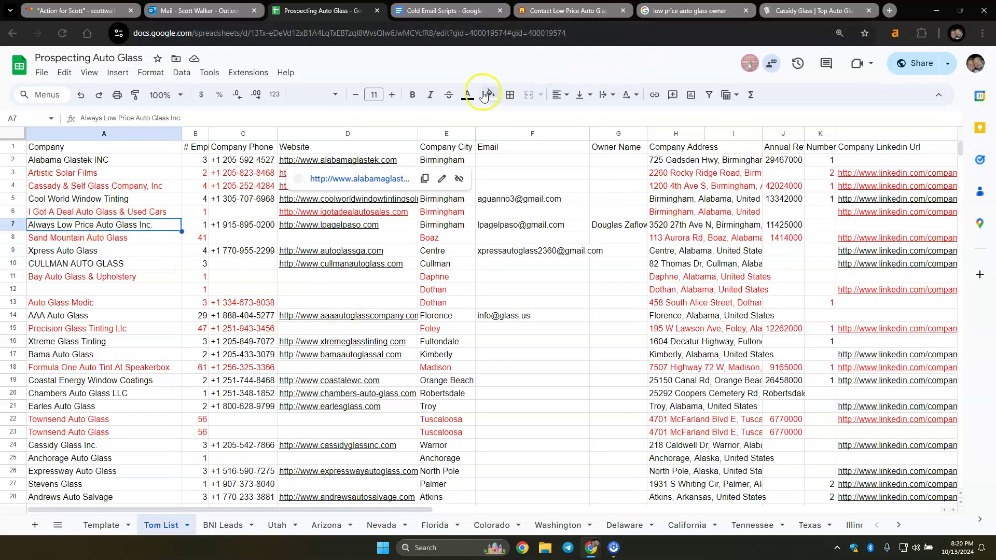
left_click(491, 95)
left_click(545, 148)
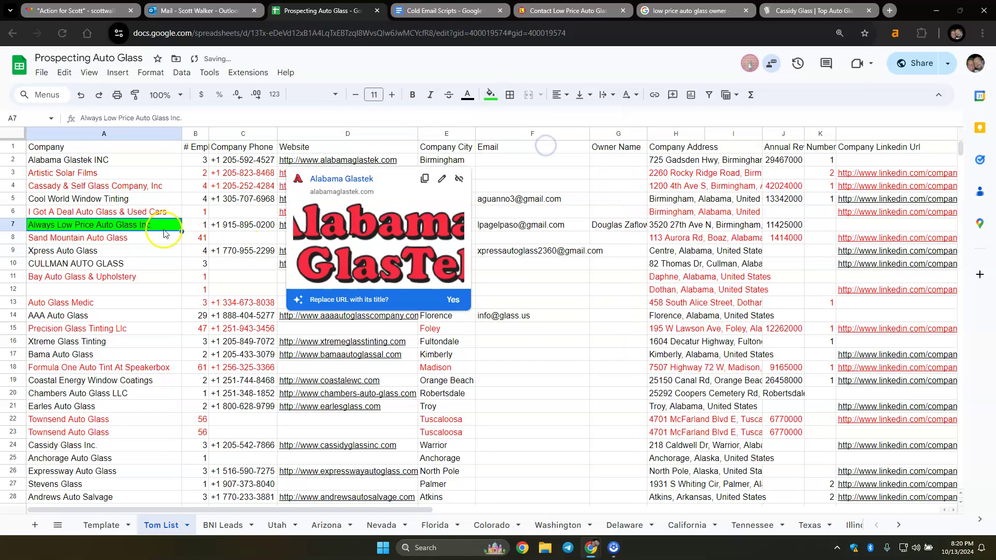
left_click(157, 240)
left_click(161, 228)
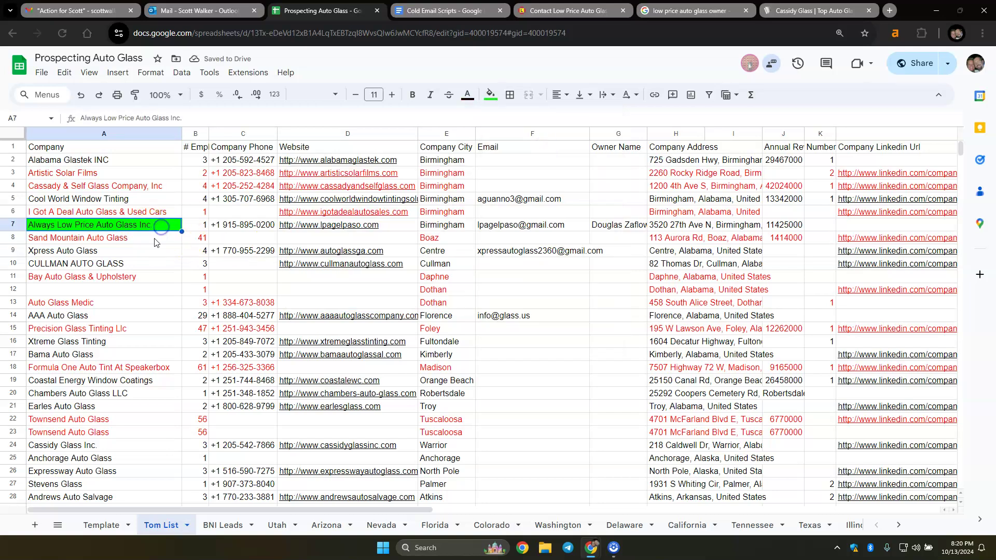
scroll(581, 309, "down", 2)
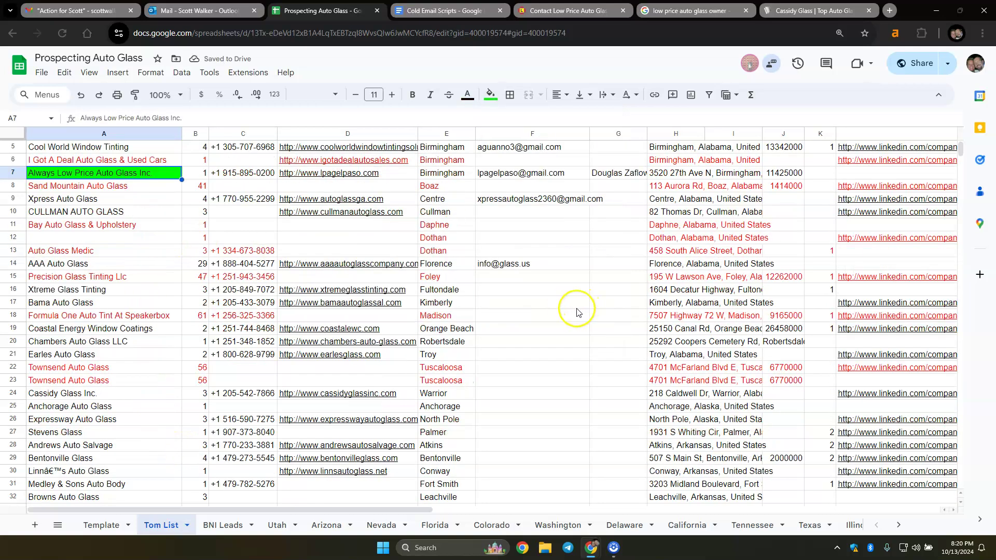
scroll(263, 292, "up", 2)
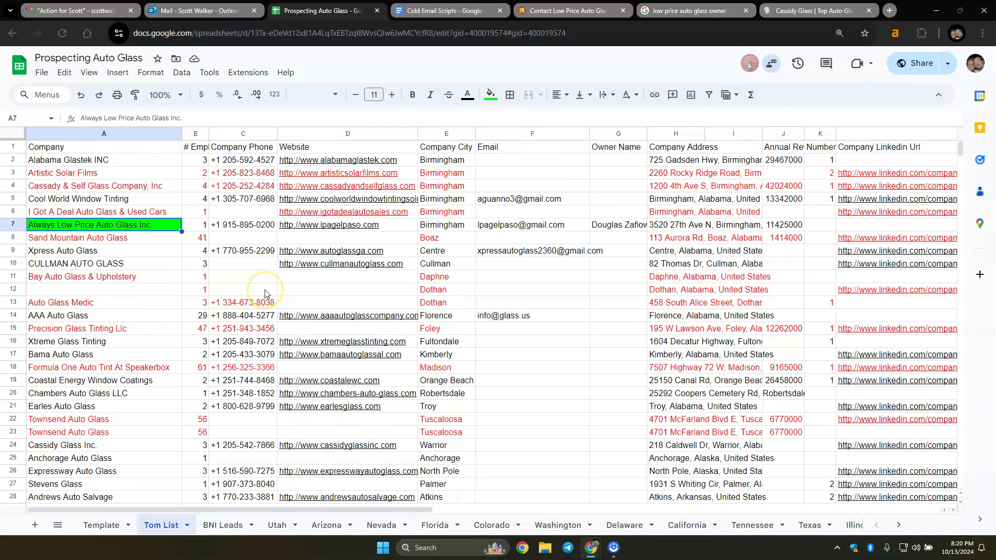
left_click(494, 220)
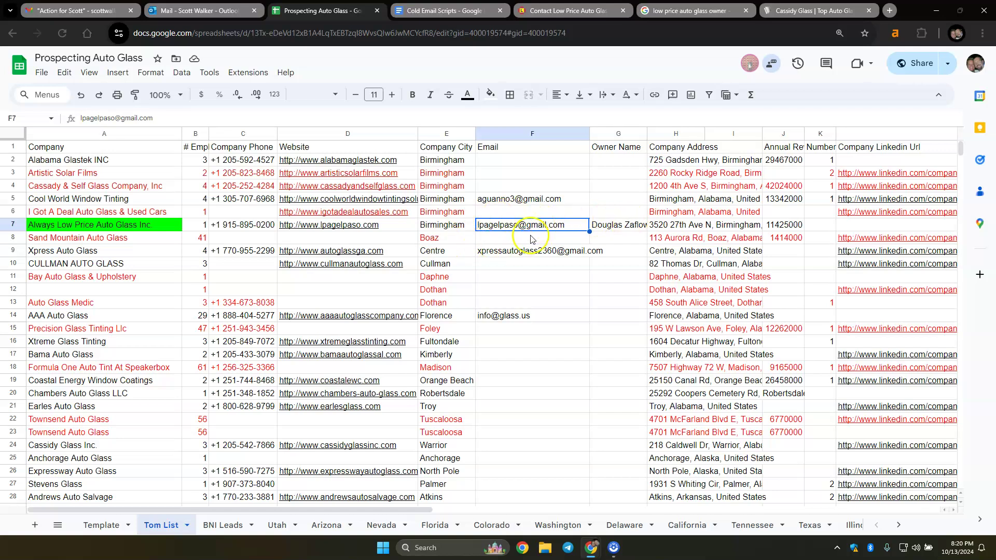
scroll(518, 300, "down", 15)
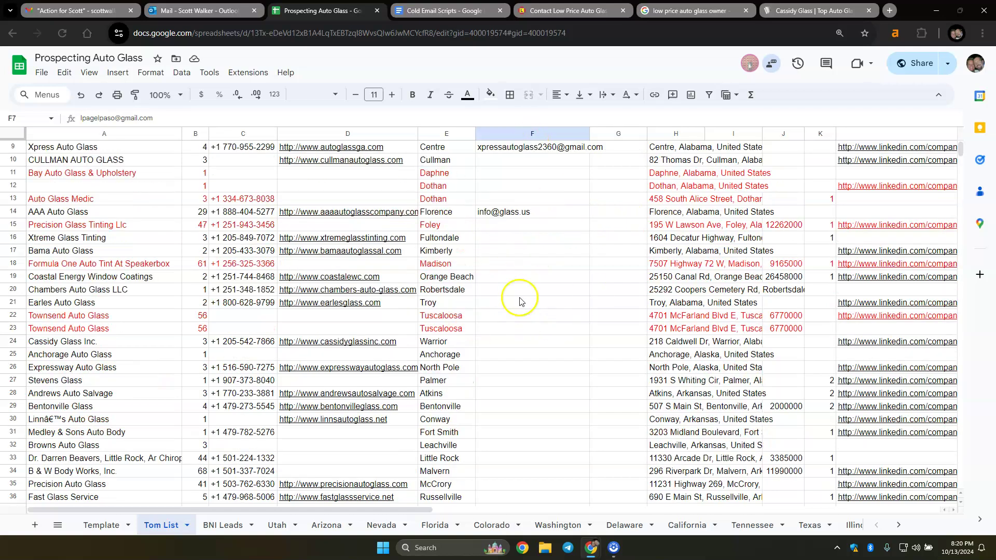
scroll(567, 351, "down", 9)
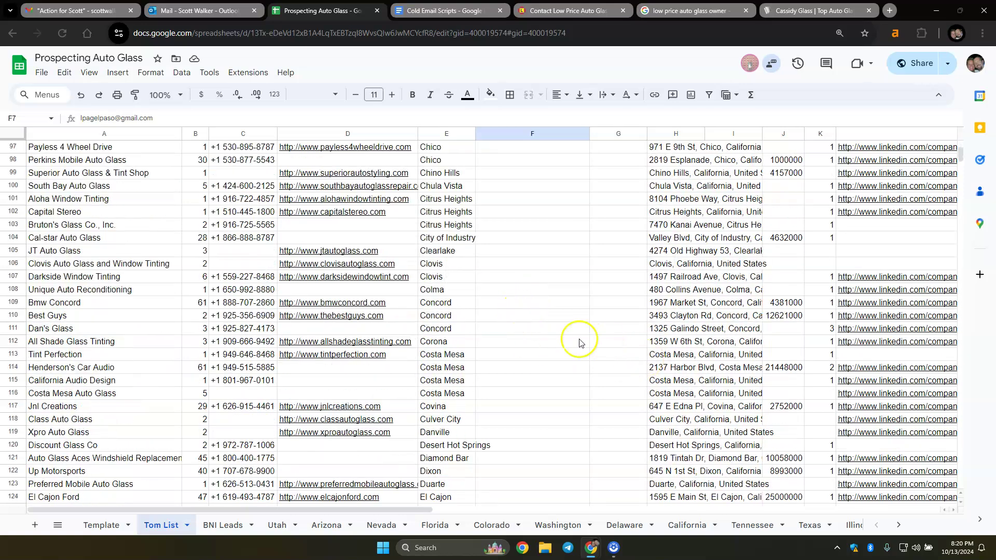
scroll(540, 339, "up", 8)
scroll(540, 339, "up", 15)
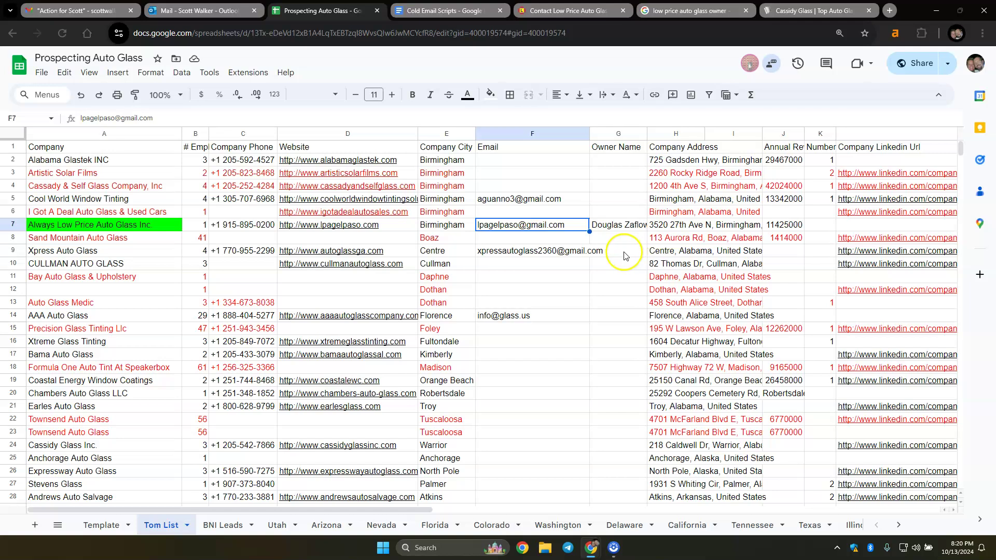
- Load the Xpress Auto Glass homepage from cell D9's address in the Low Price tab
mouse_move(389, 251)
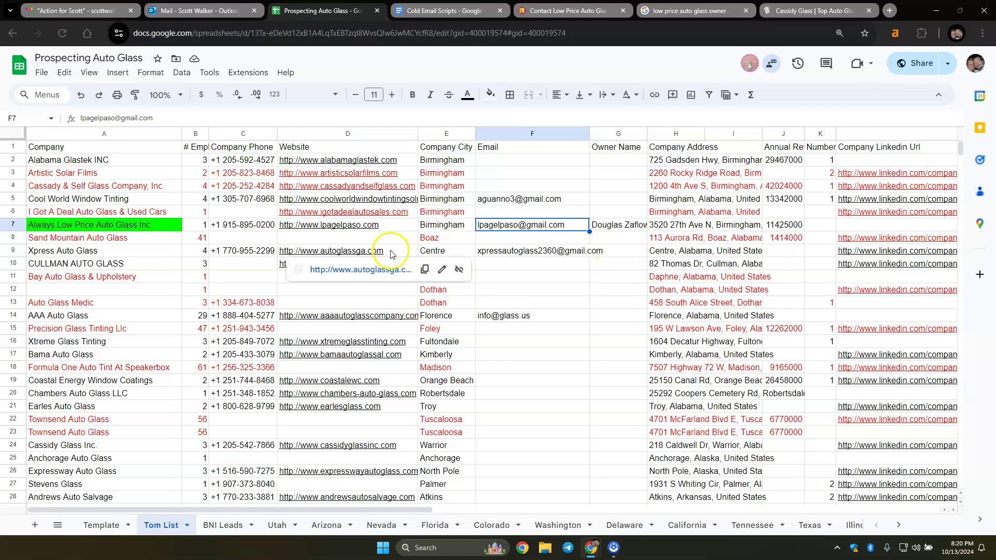
left_click(352, 251)
right_click(352, 251)
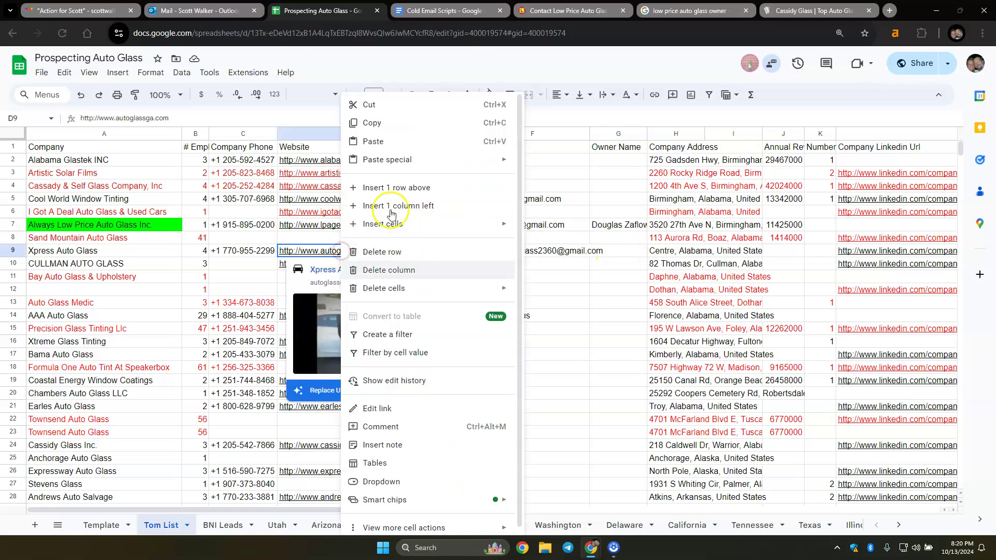
left_click(373, 124)
left_click(568, 10)
right_click(383, 42)
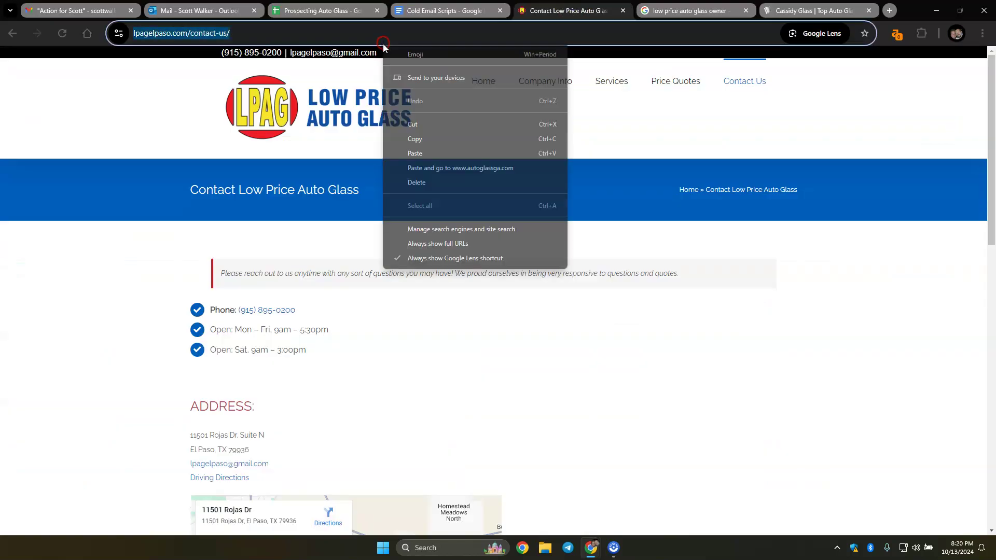
left_click(432, 153)
key("Return")
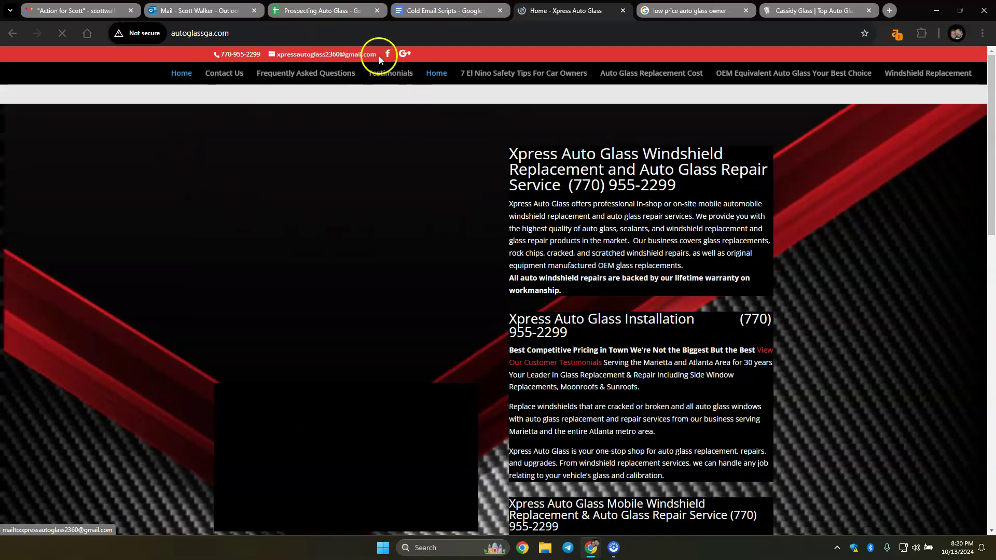
- Copy the site's header e-mail for the shop's Email cell F10
left_click_drag(378, 55, 278, 54)
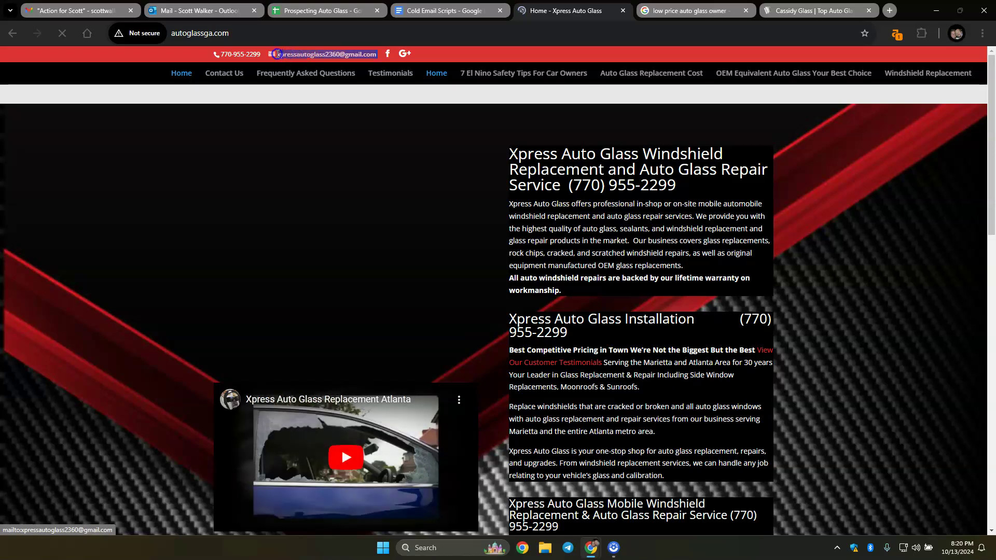
right_click(322, 54)
left_click(363, 156)
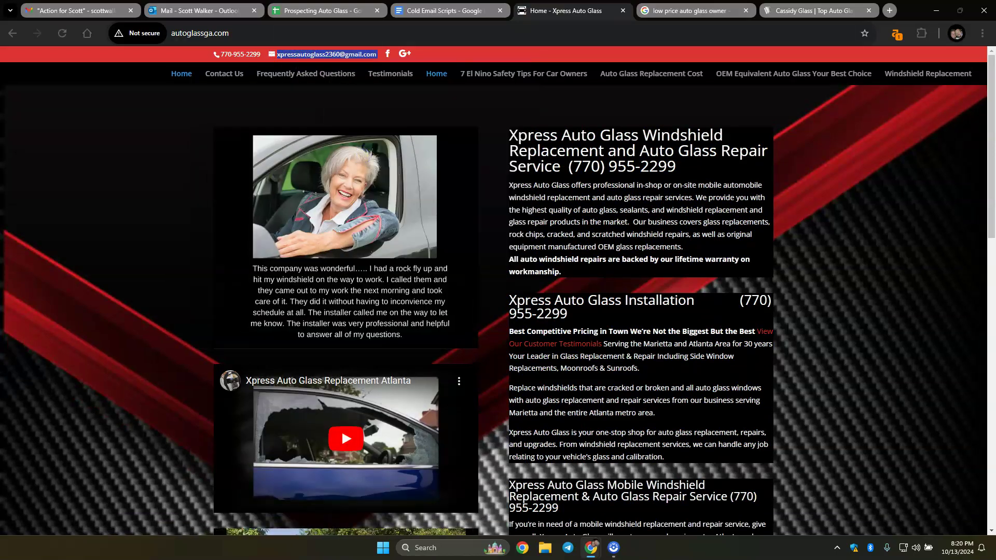
key("ctrl+Tab")
left_click(276, 6)
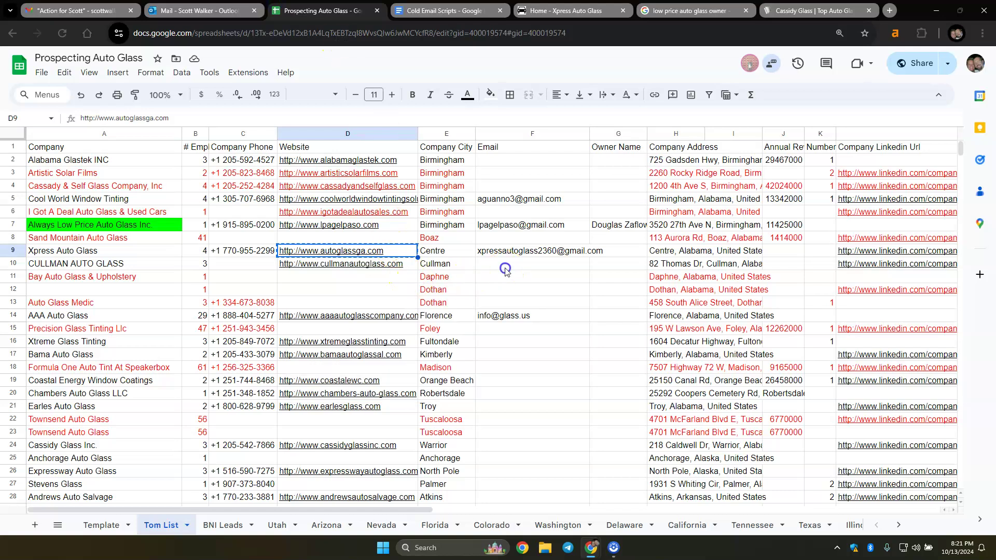
left_click(505, 267)
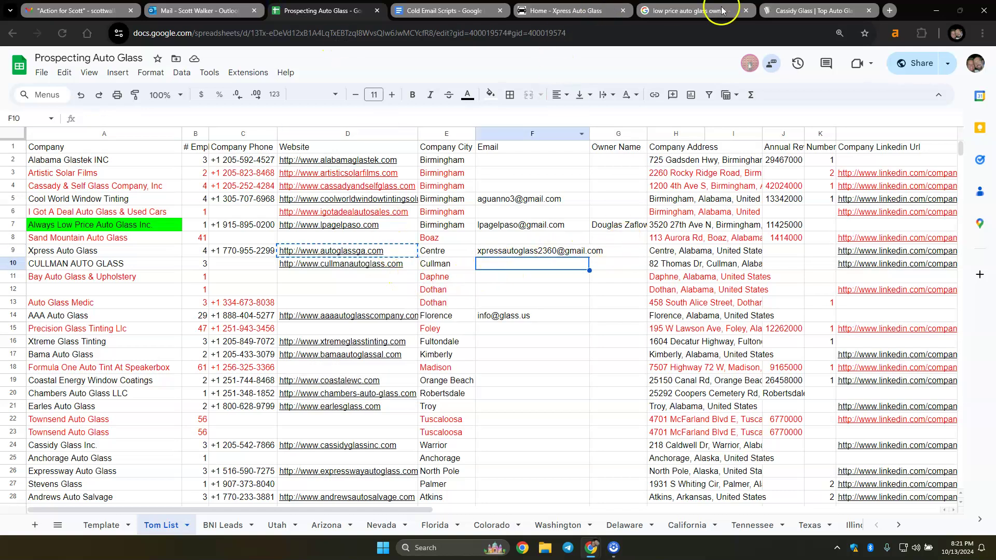
- Clear the selection on the Xpress homepage and bring up the low price owner search
left_click(578, 5)
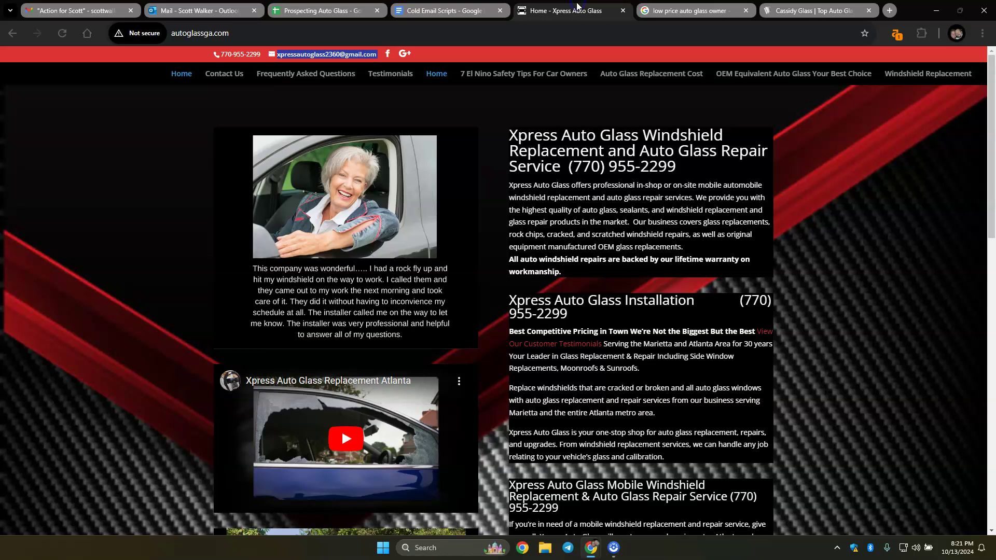
left_click(268, 35)
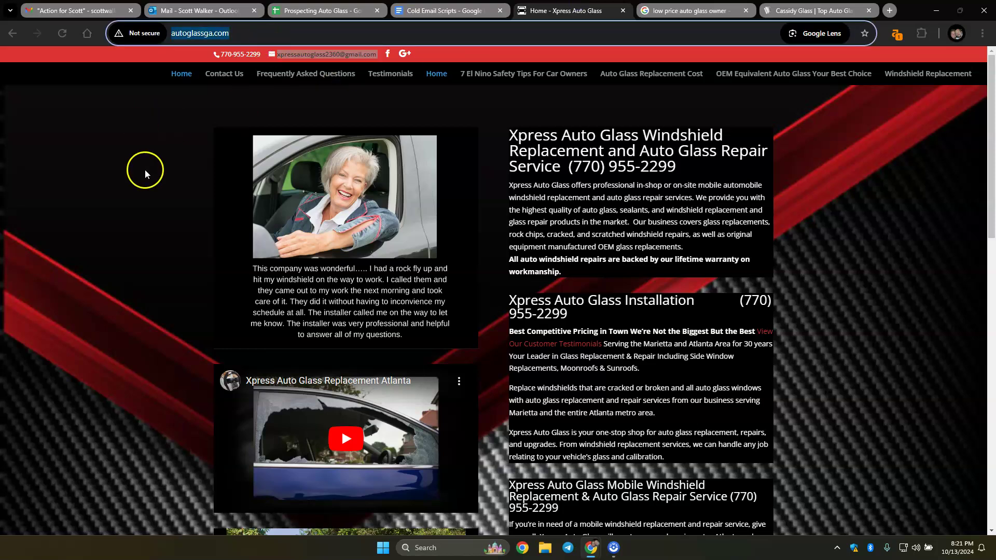
left_click(132, 147)
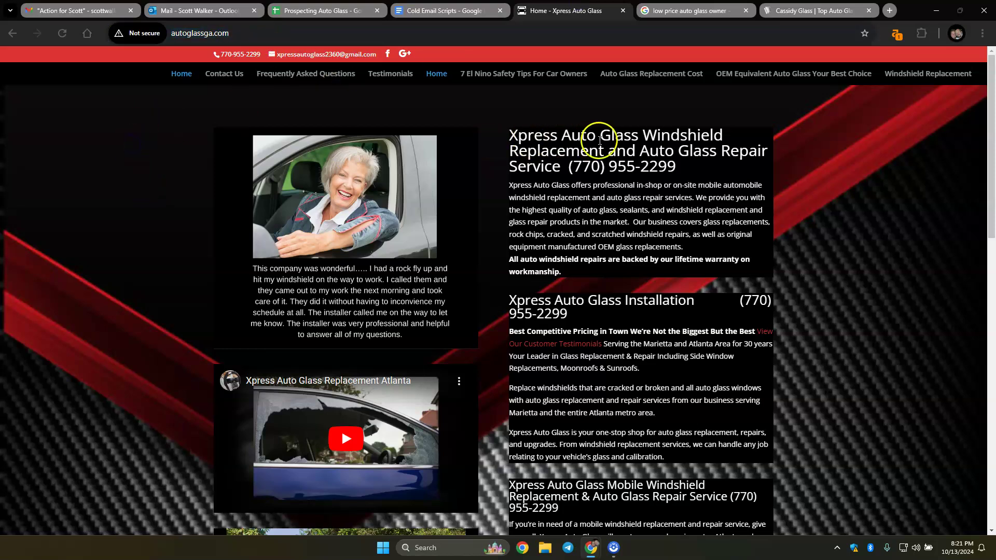
left_click(696, 6)
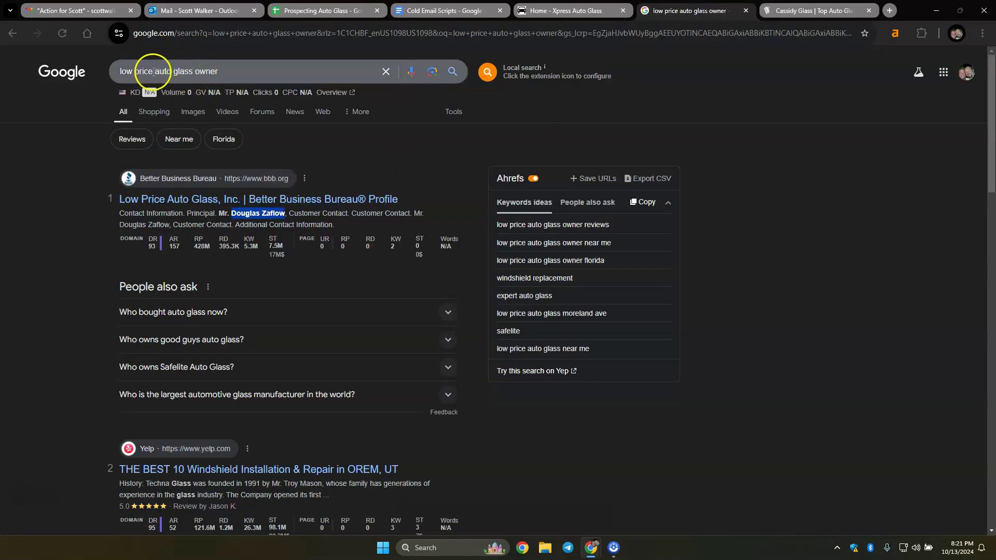
- Change the Google query to 'xpress auto glass owner' and run the search
left_click_drag(153, 71, 97, 74)
type("xpress")
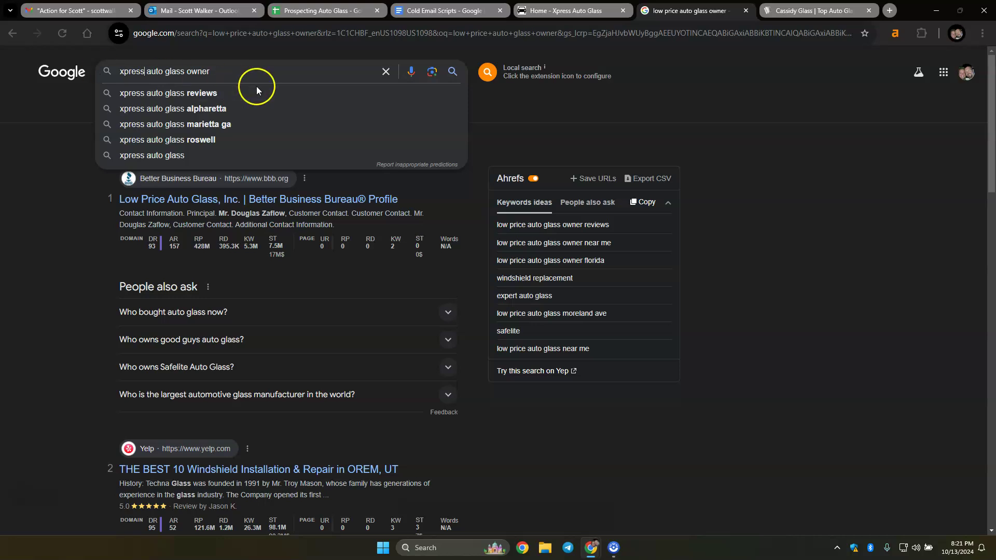
key("Return")
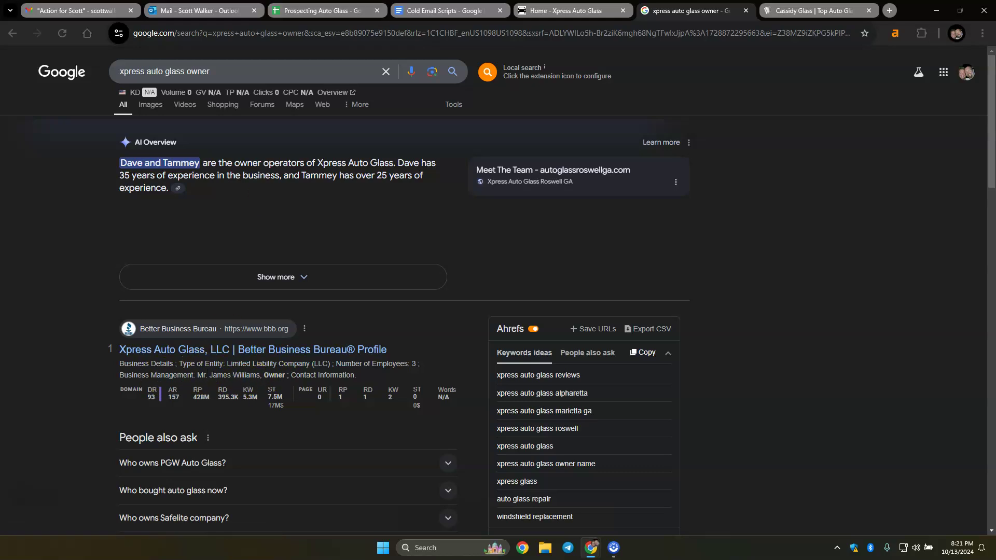
- Open the Xpress Auto Glass Contact Us page and scroll through it
left_click(547, 12)
right_click(344, 218)
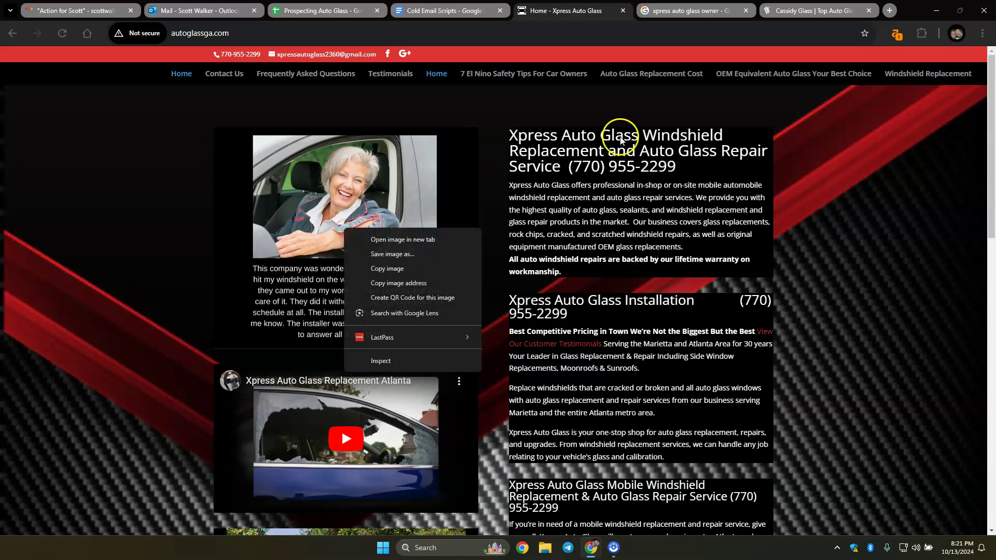
left_click(465, 140)
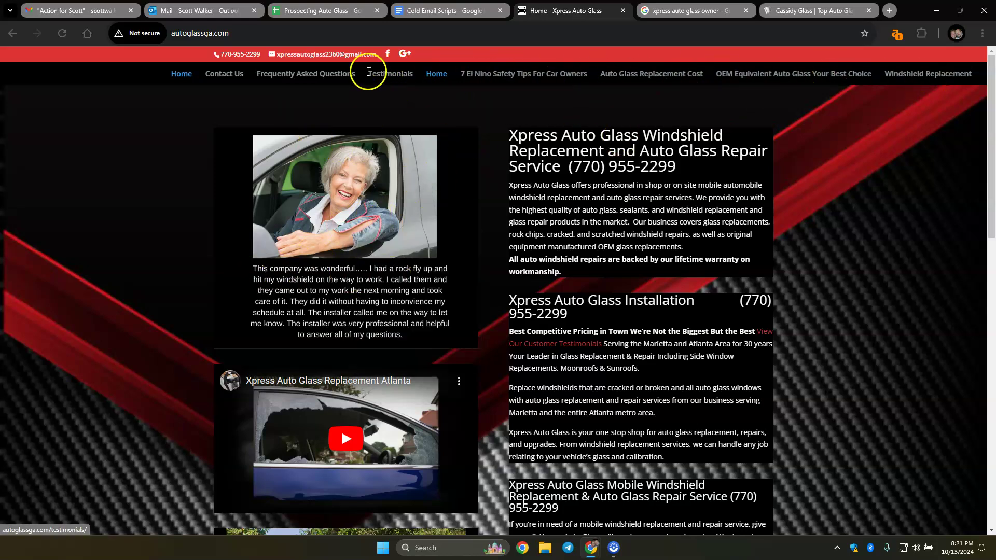
left_click(214, 73)
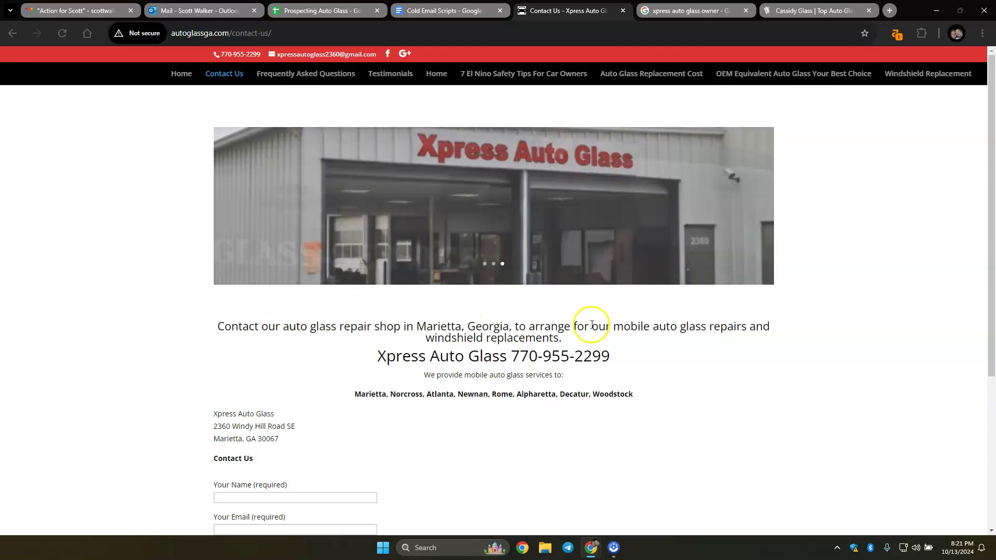
scroll(508, 344, "down", 5)
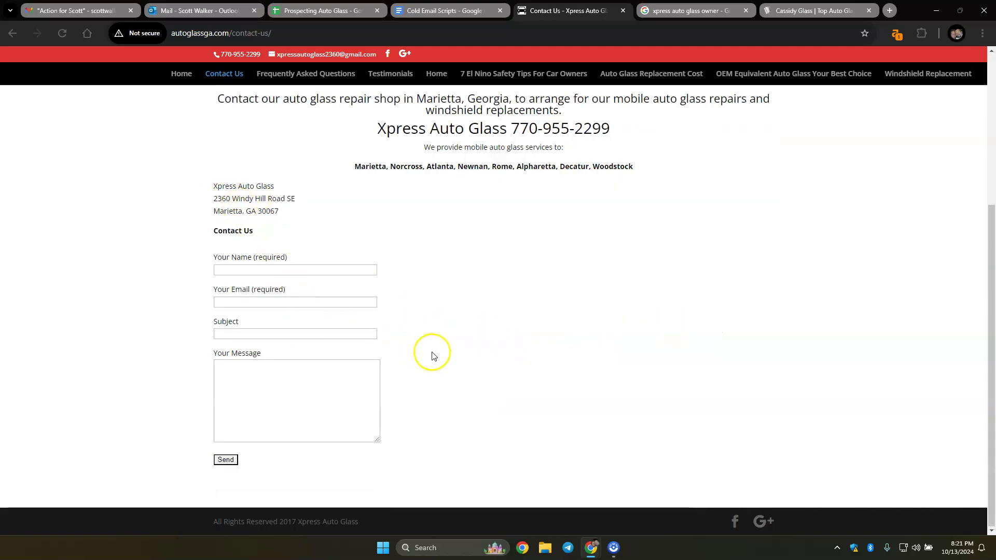
scroll(456, 254, "up", 2)
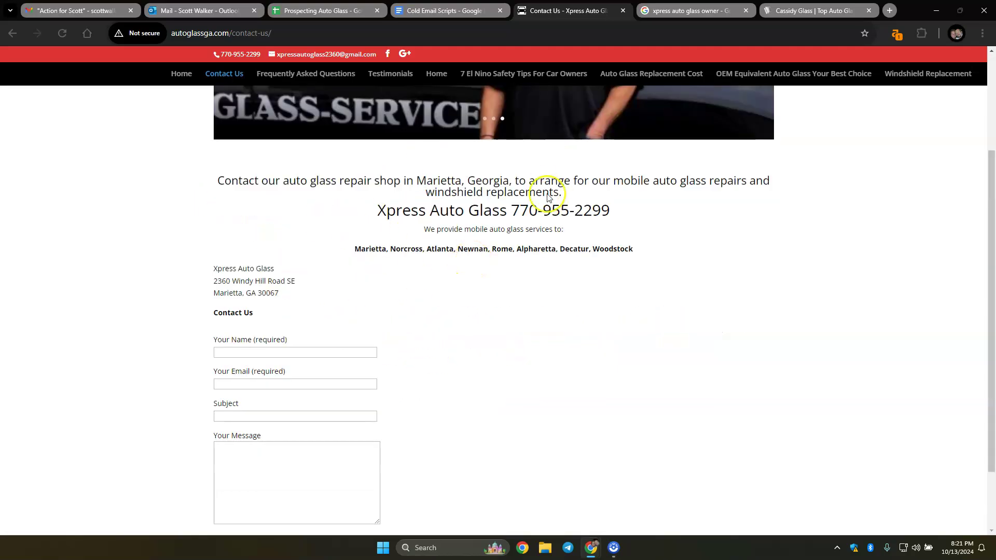
scroll(432, 209, "up", 1)
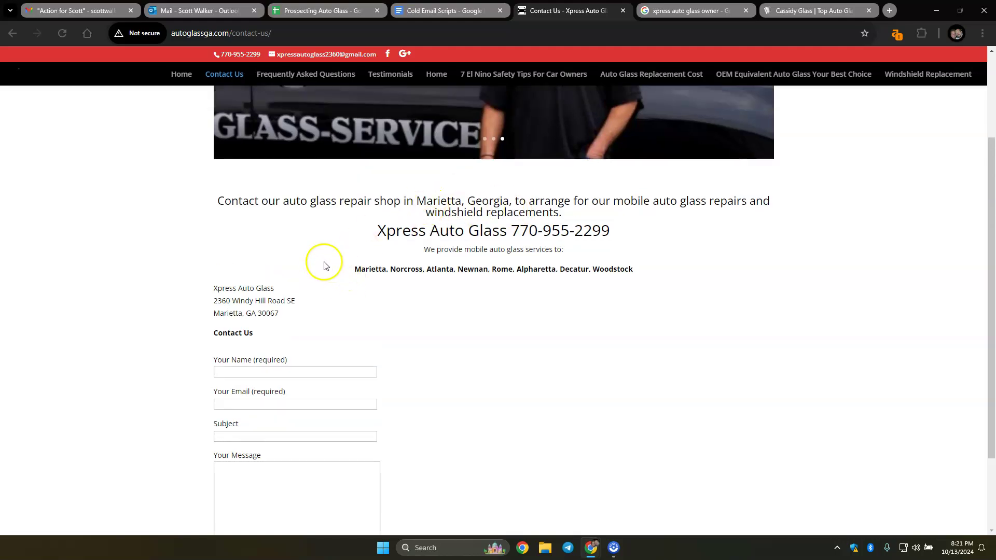
scroll(270, 252, "up", 2)
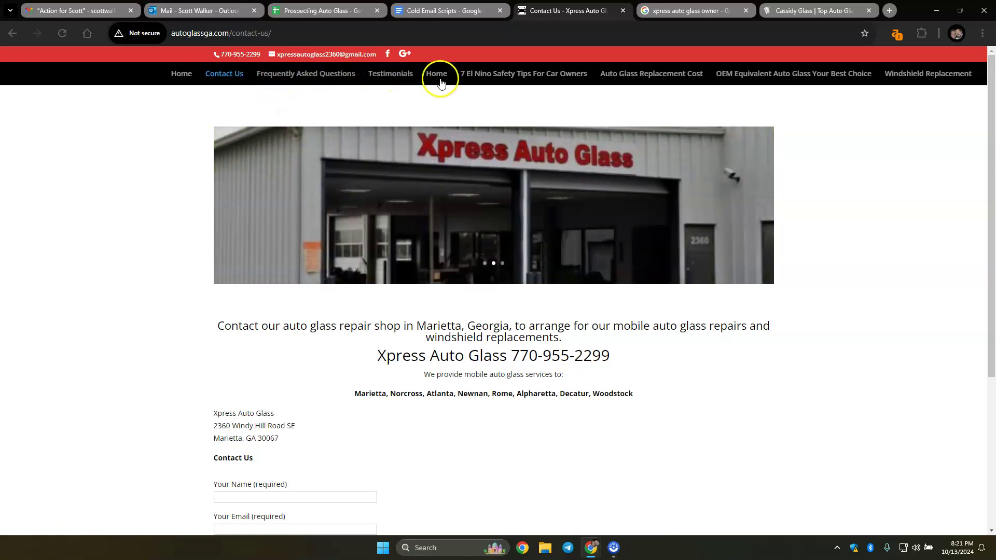
- Browse the customer reviews on the Testimonials page
left_click(379, 81)
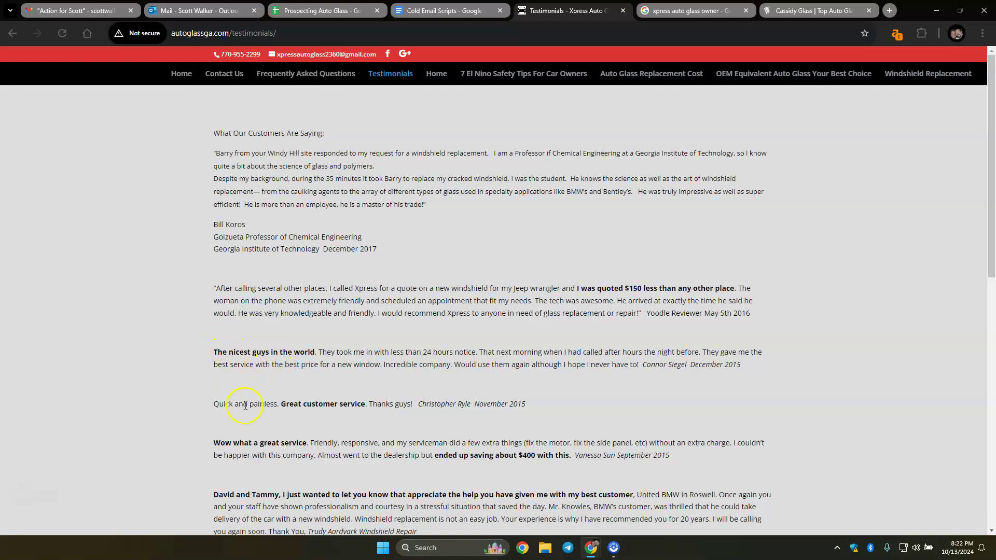
scroll(334, 380, "down", 3)
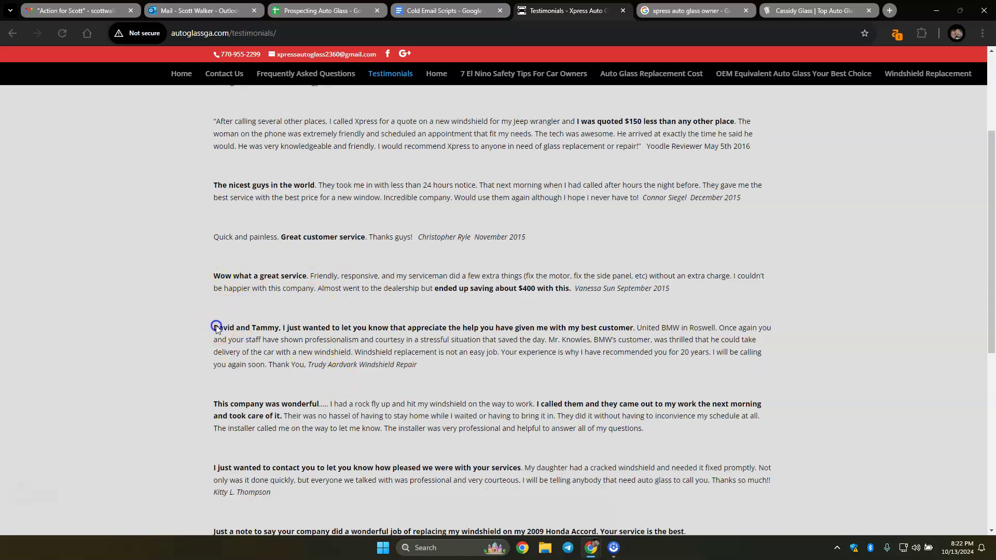
scroll(613, 329, "down", 3)
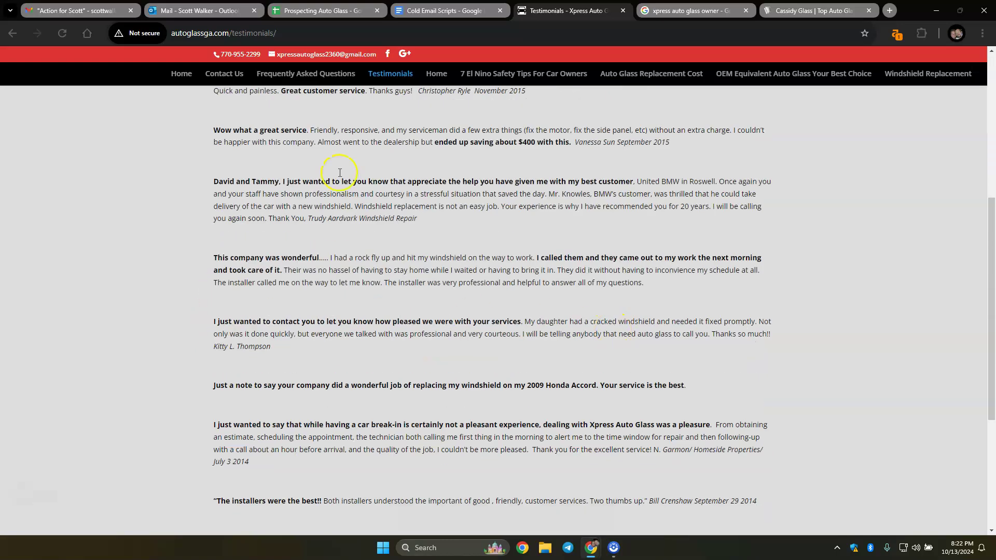
- Copy the owners' names from Google's AI overview into Owner Name cell G9
key("ctrl+Tab")
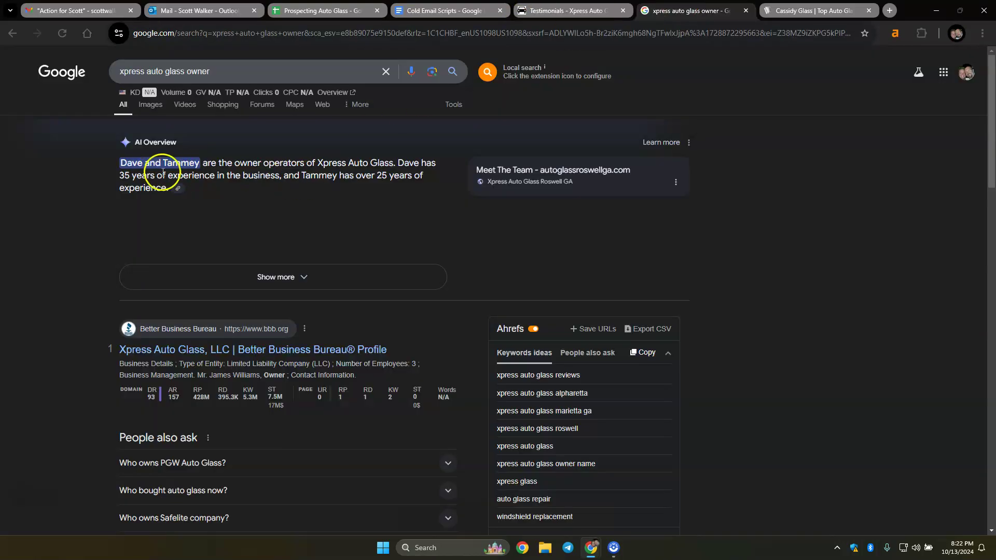
left_click_drag(126, 165, 197, 163)
key("ctrl+c")
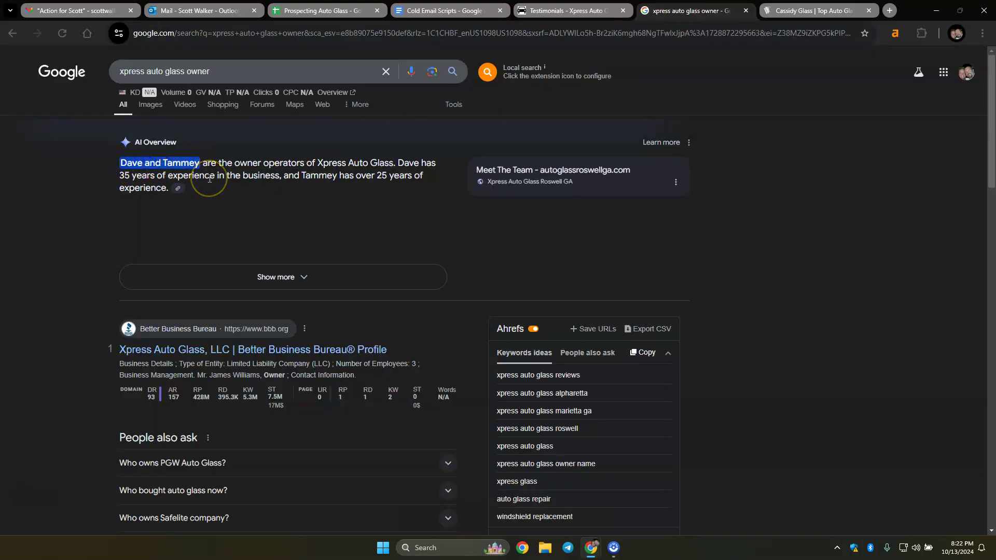
left_click(342, 6)
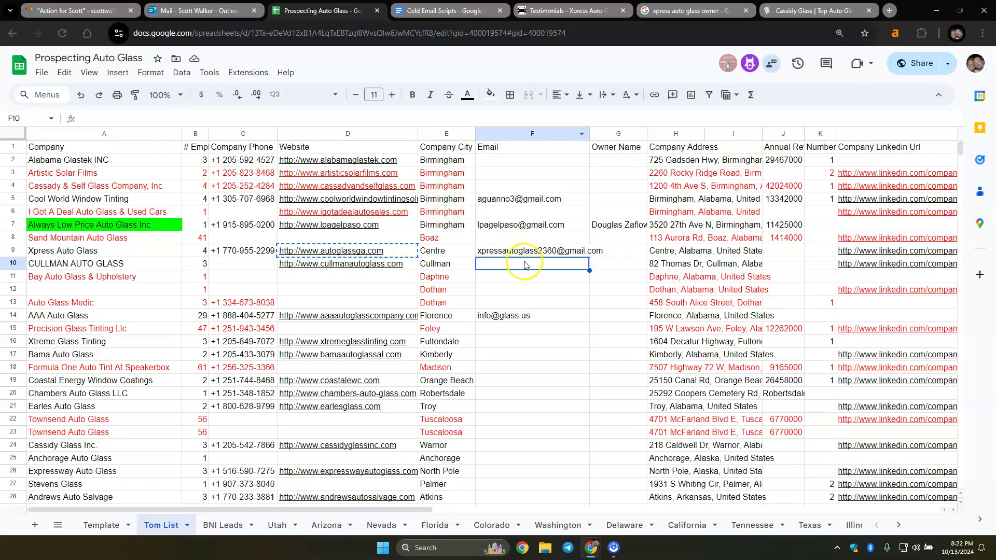
left_click(614, 253)
key("ctrl+v")
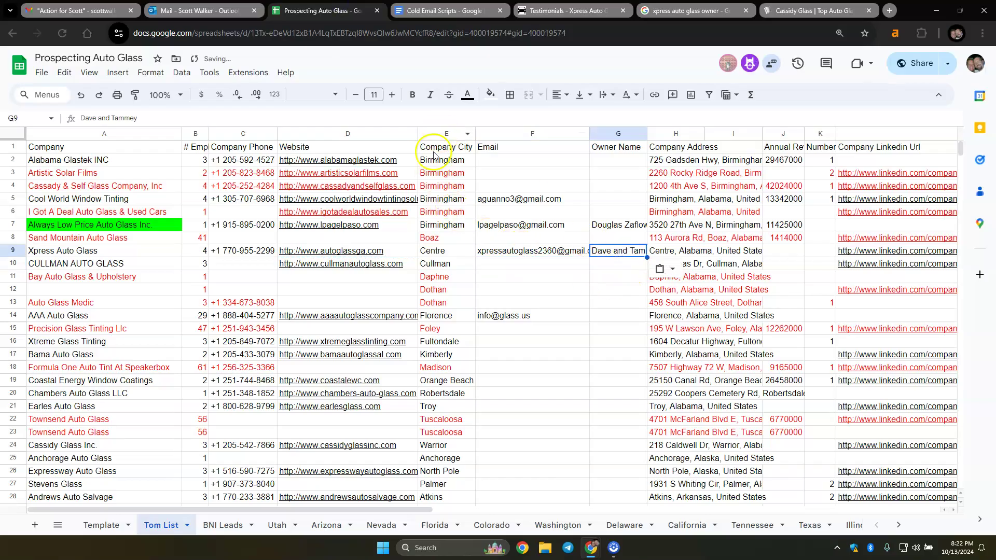
- Open the 'Update and Can we meet?' conversation in Outlook's Sent Items
left_click(218, 10)
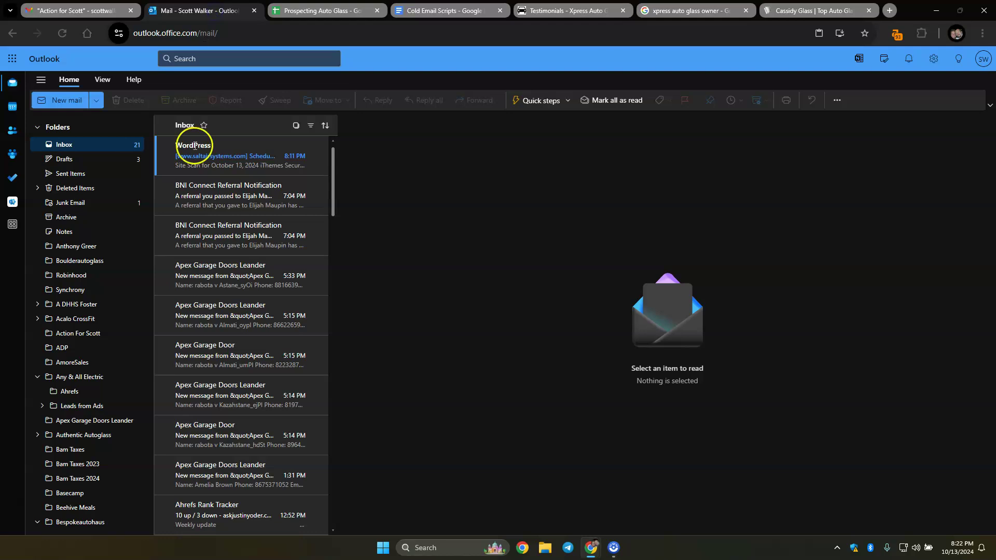
left_click(72, 176)
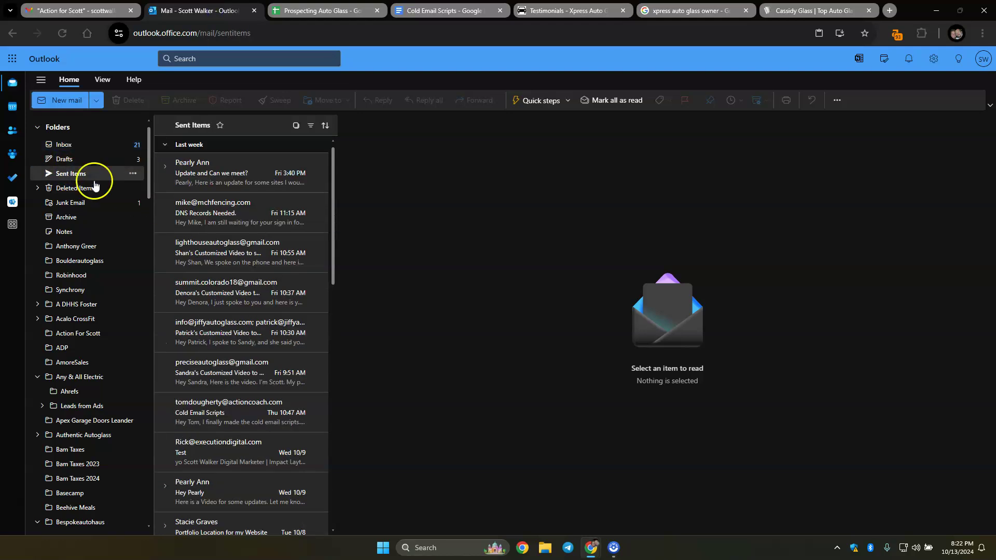
left_click(218, 177)
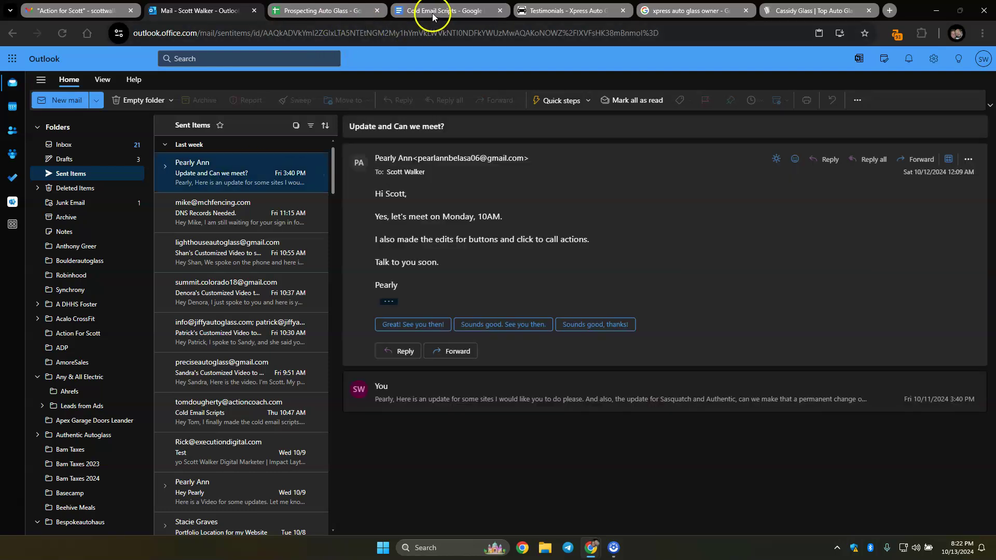
- Open the 'Is Your Auto Glass Shop Missing Out on Easy Wins?' draft, select its body, then reload Outlook
left_click_drag(408, 293, 367, 199)
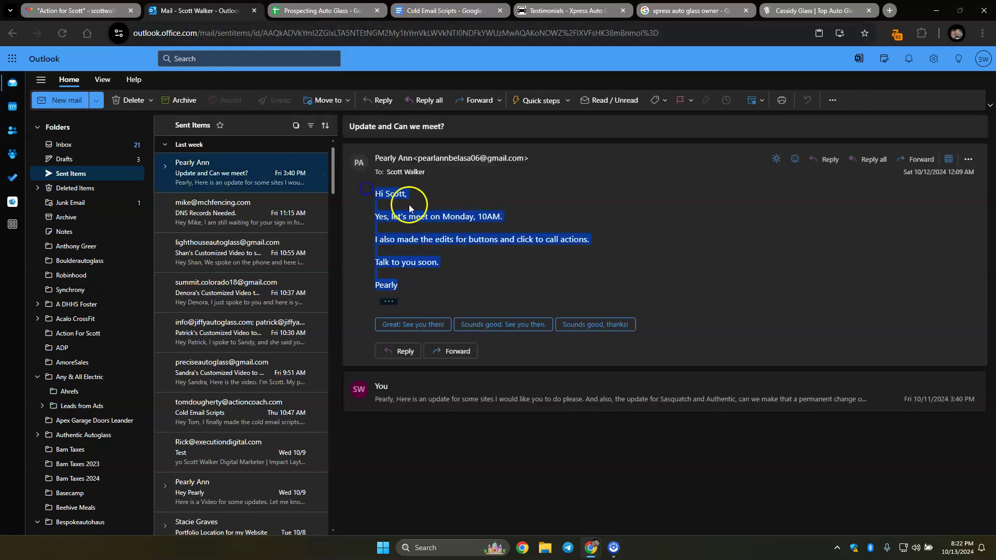
left_click(61, 162)
left_click(245, 176)
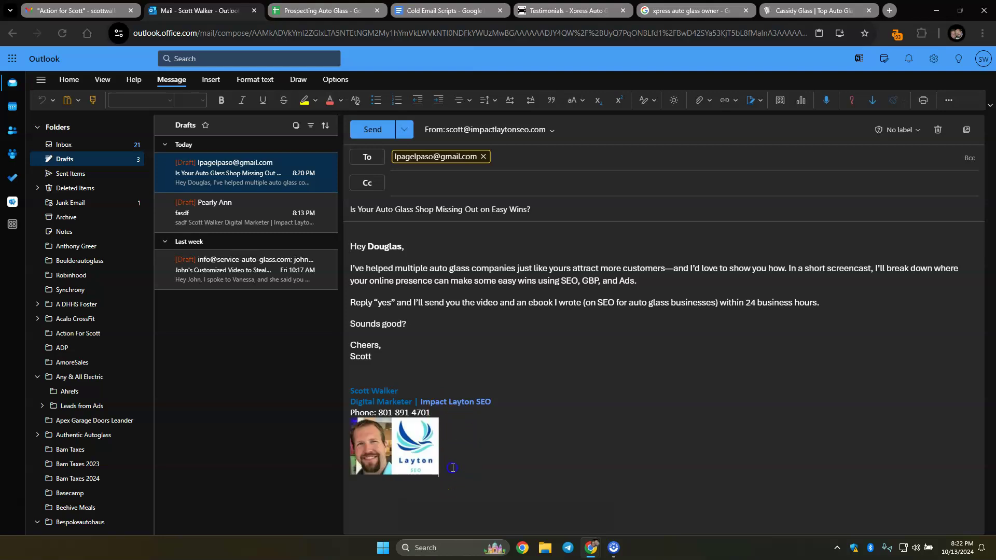
left_click_drag(457, 472, 341, 245)
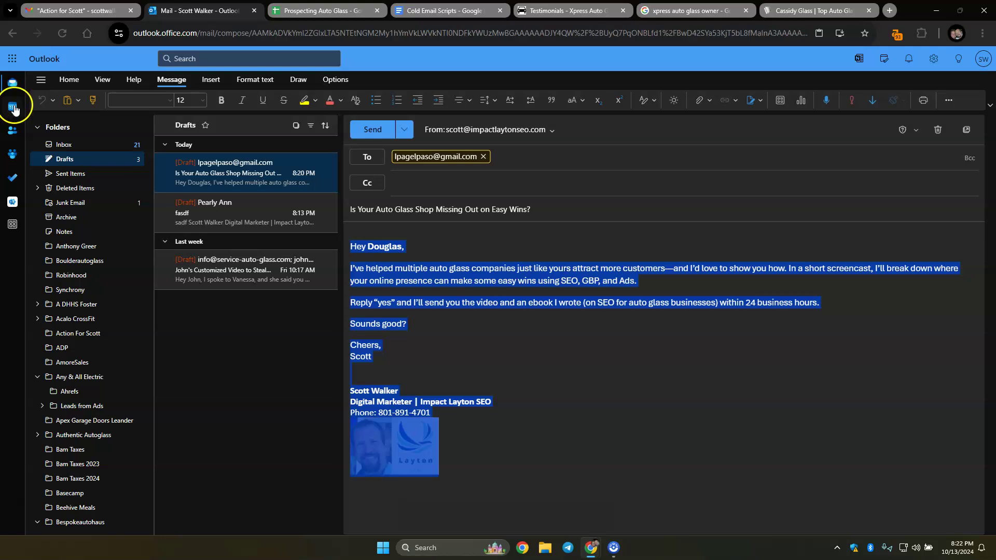
left_click(65, 148)
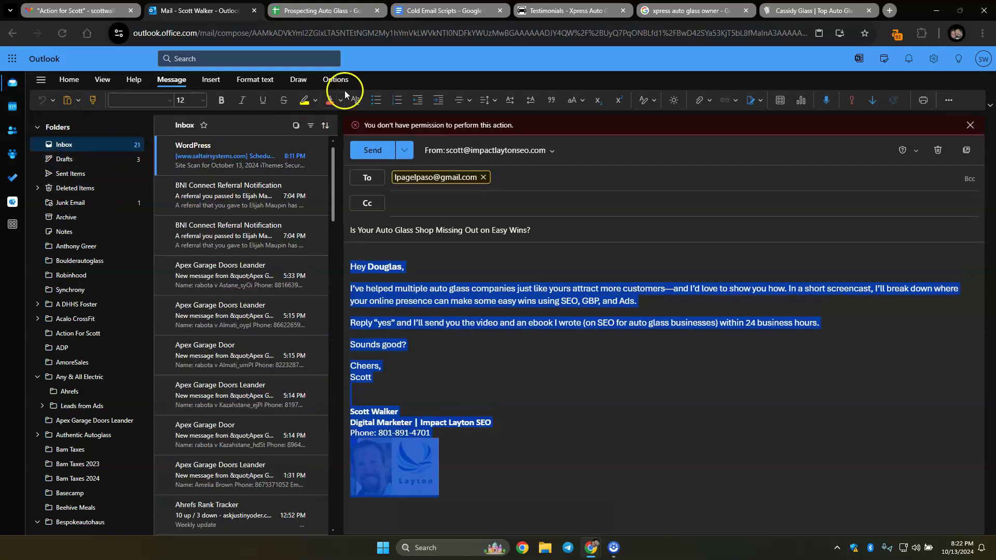
left_click(62, 33)
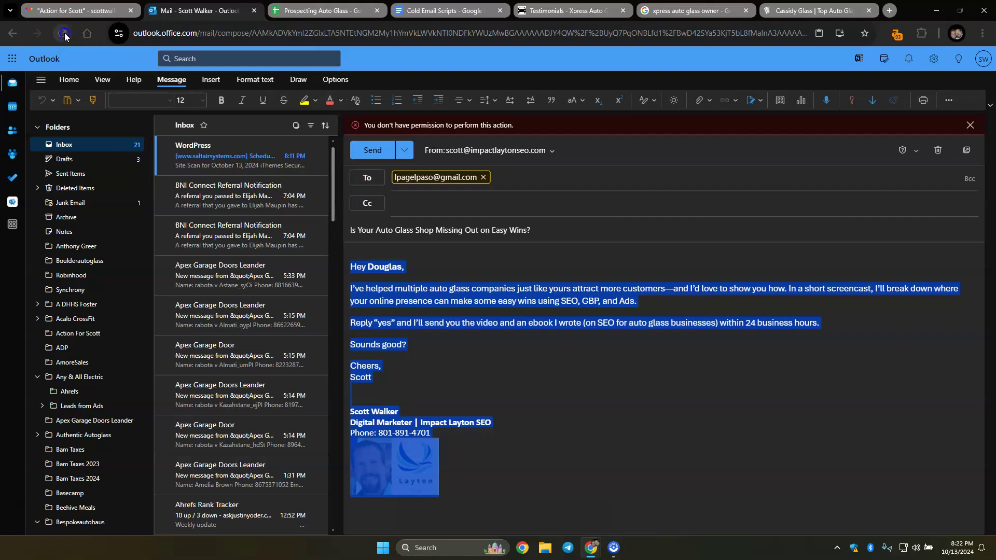
- Confirm the reload, leaving a blank signed message beside the auto glass draft
left_click(542, 100)
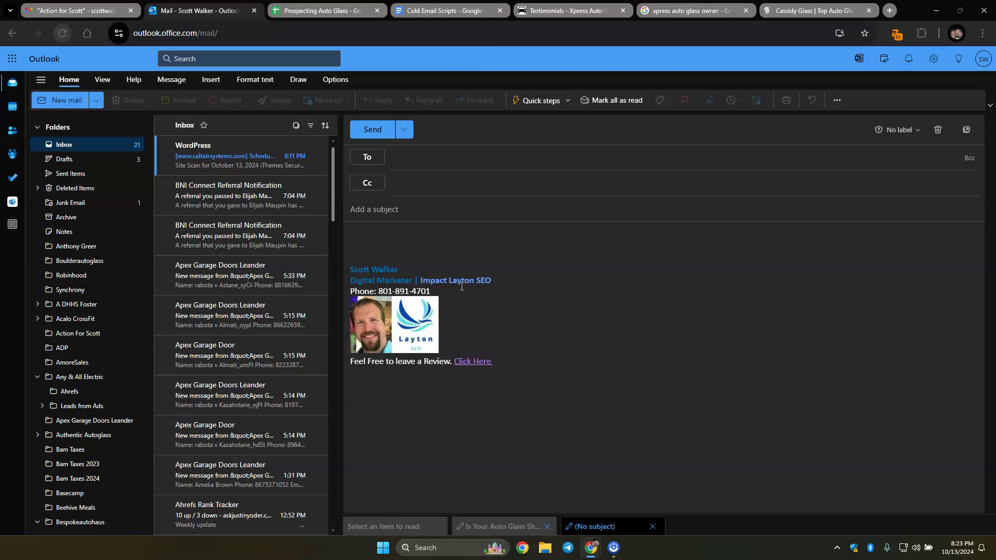
- Scan the Tom List down to the Washington rows and back, ending on the Xtreme Glass Tinting lead
left_click(336, 10)
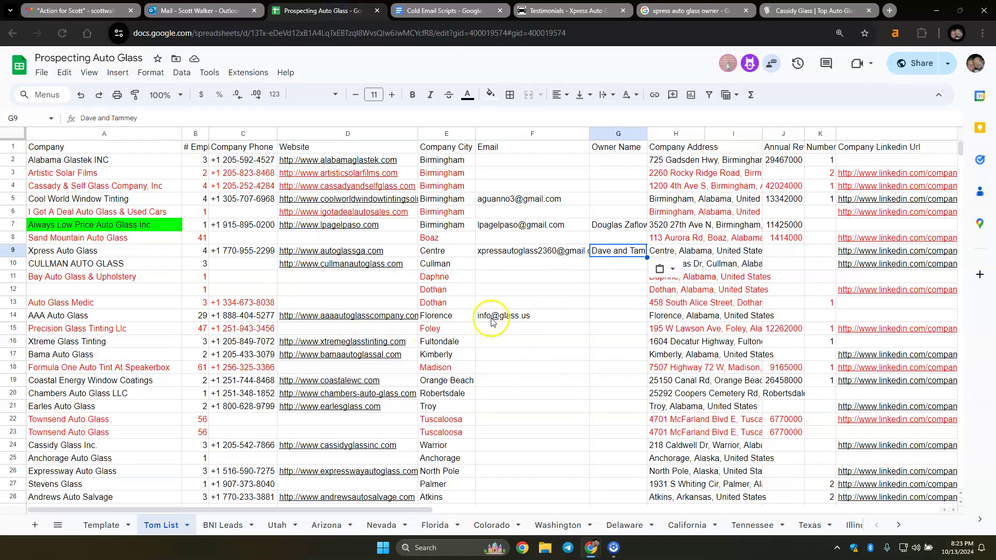
scroll(485, 325, "down", 5)
scroll(523, 274, "down", 13)
scroll(438, 471, "down", 6)
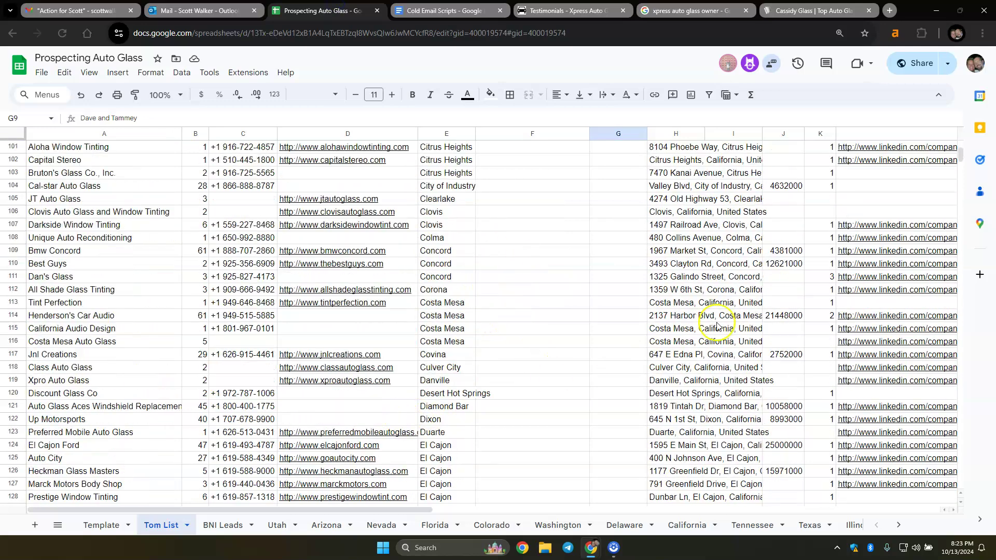
left_click_drag(961, 156, 965, 314)
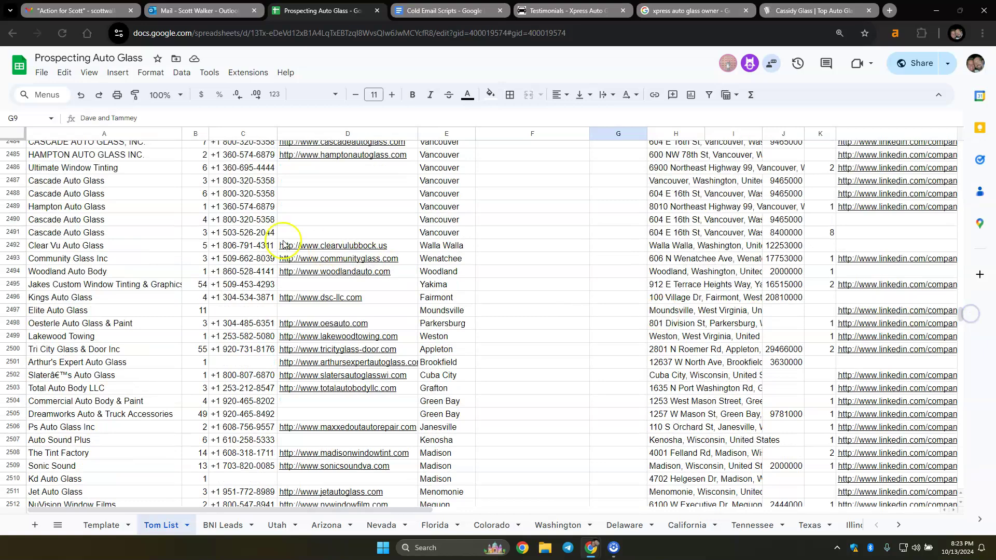
scroll(415, 359, "up", 7)
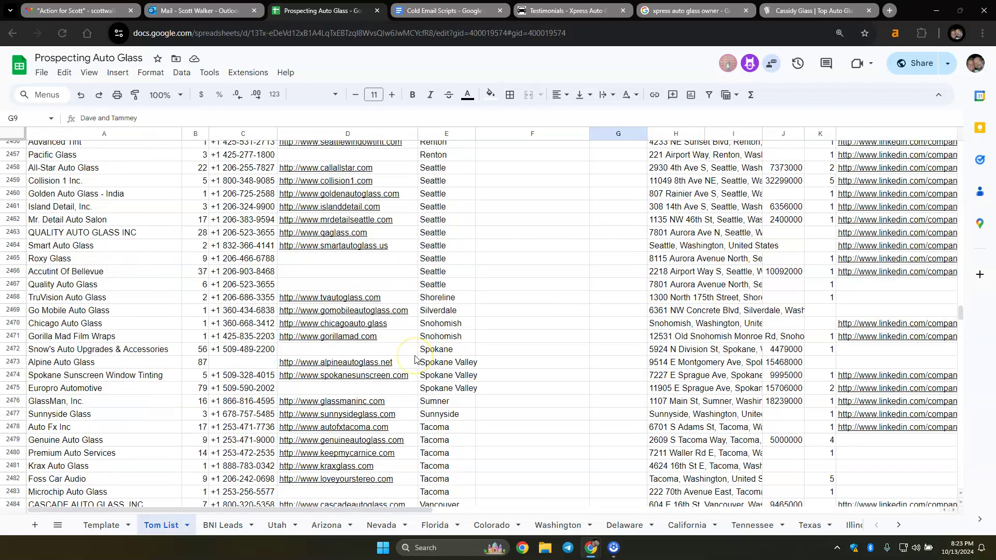
scroll(415, 359, "up", 18)
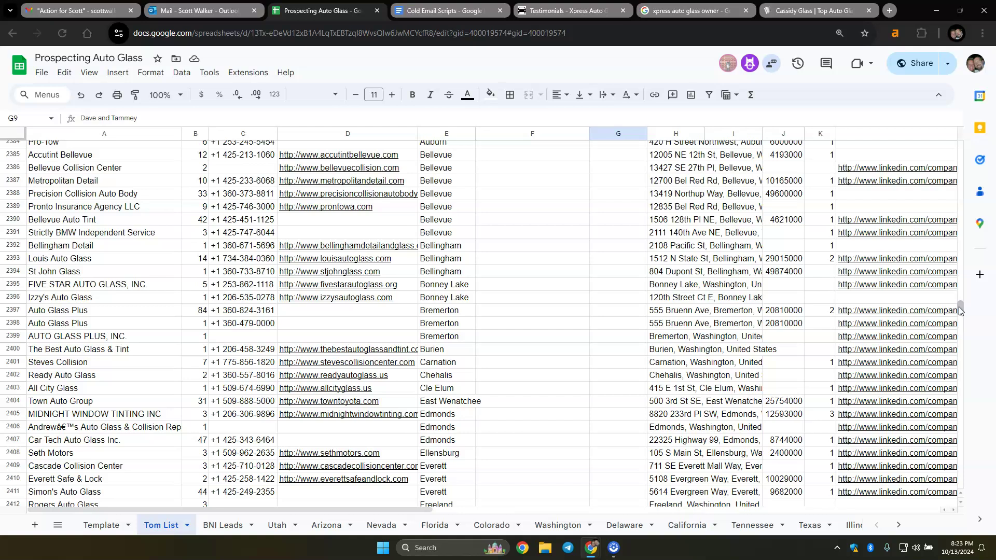
left_click(52, 262)
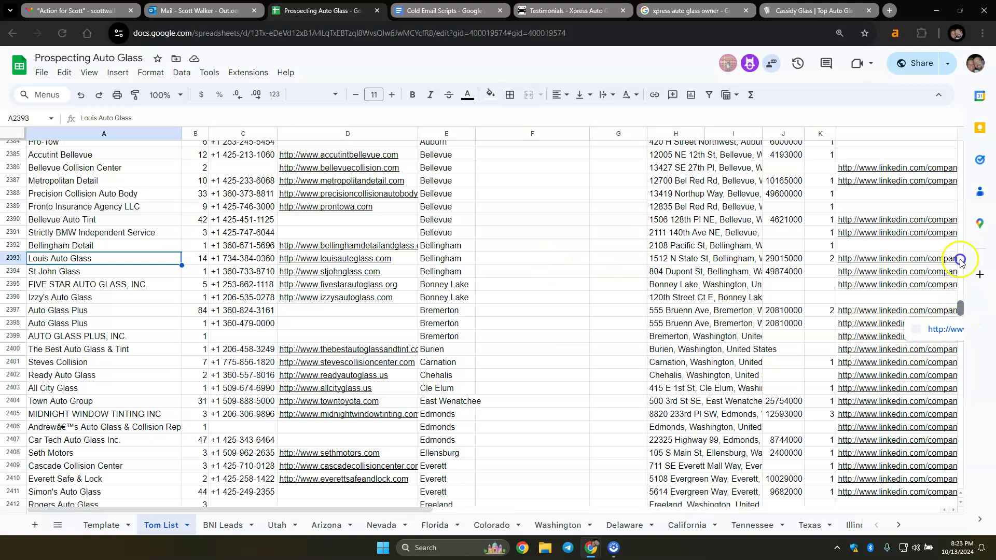
left_click_drag(960, 262, 965, 131)
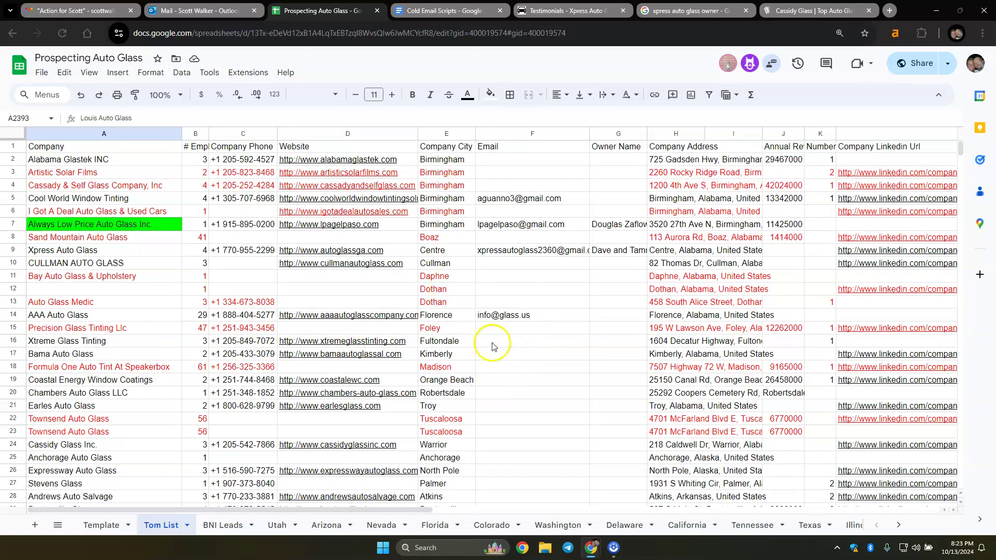
left_click(113, 346)
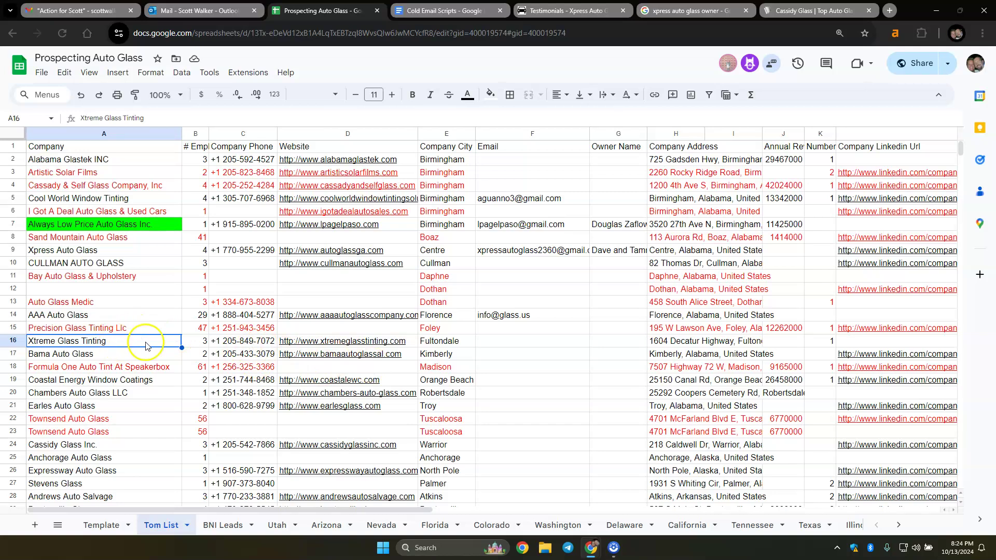
- Load Xtreme Glass Tinting's website from cell D16 in another tab and scroll through it
right_click(331, 341)
left_click(363, 123)
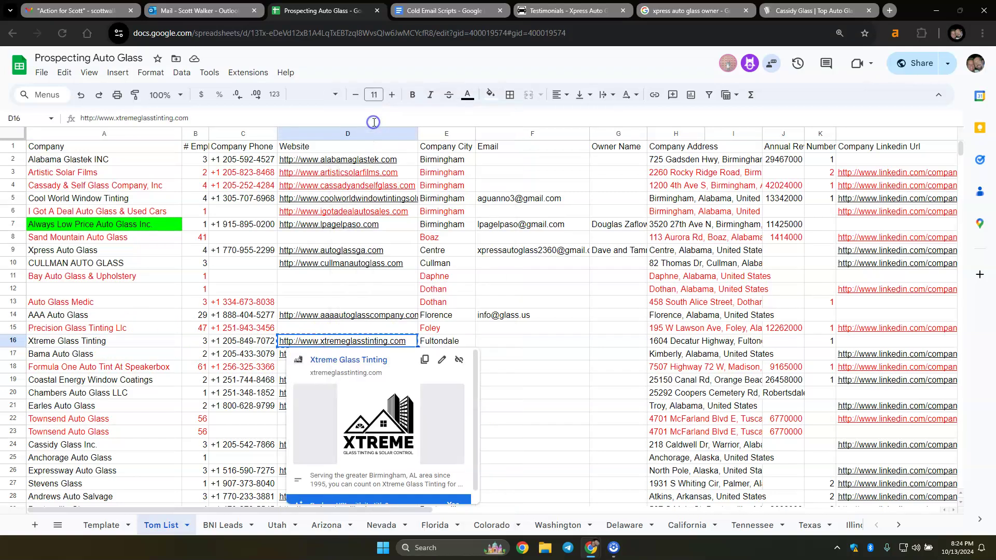
left_click(548, 5)
right_click(348, 35)
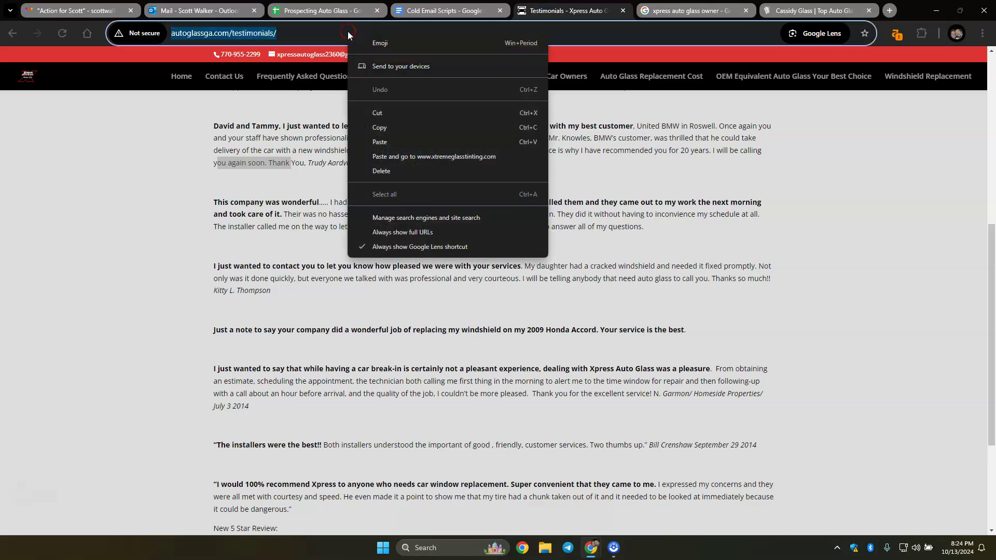
left_click(401, 133)
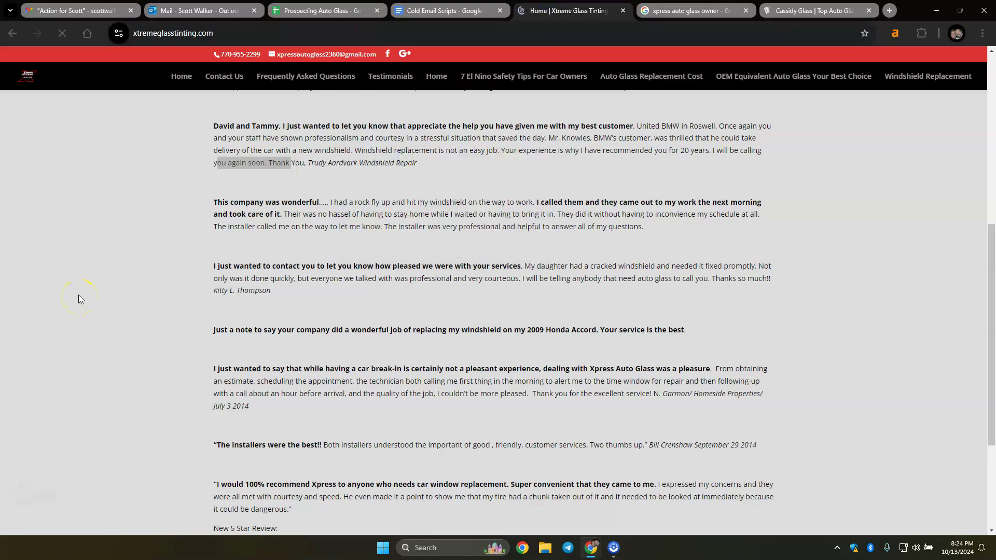
left_click(315, 12)
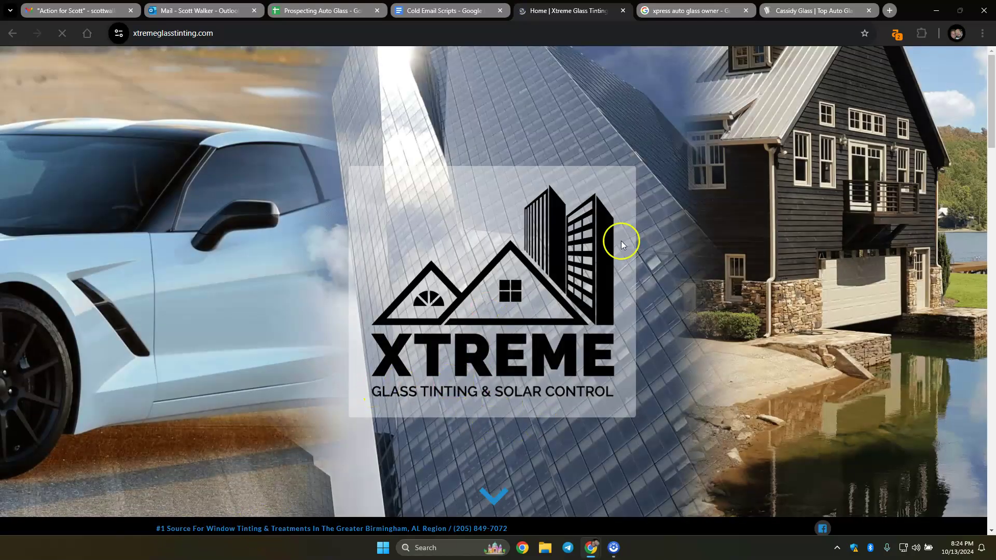
scroll(302, 289, "down", 6)
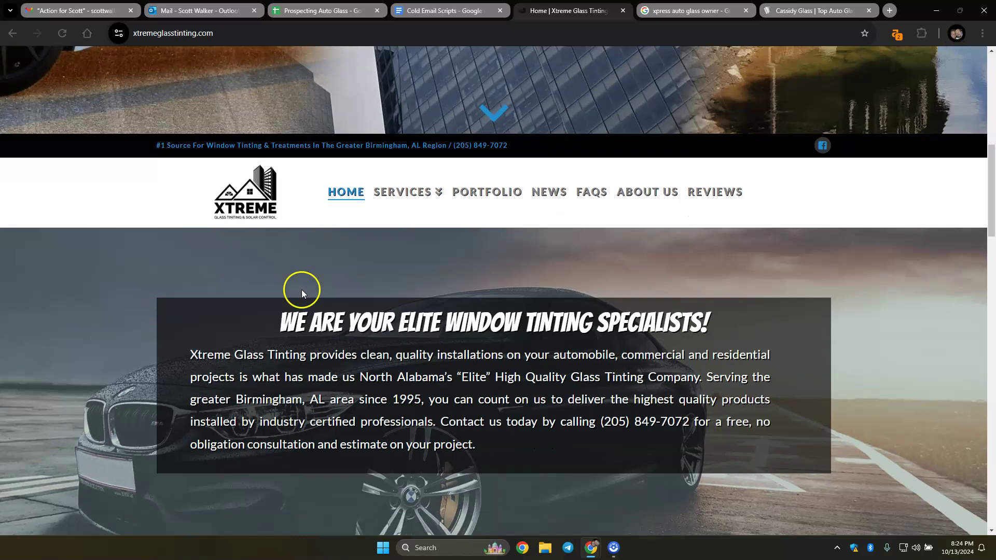
scroll(302, 290, "down", 10)
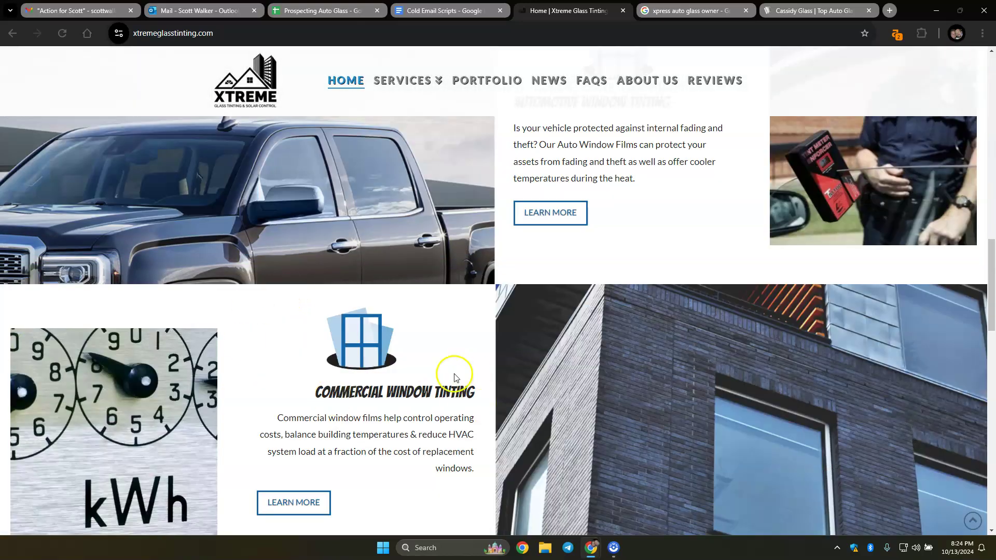
scroll(455, 377, "up", 10)
- Give Xtreme Glass Tinting's cells A16:E16 a red fill with light text
left_click(212, 9)
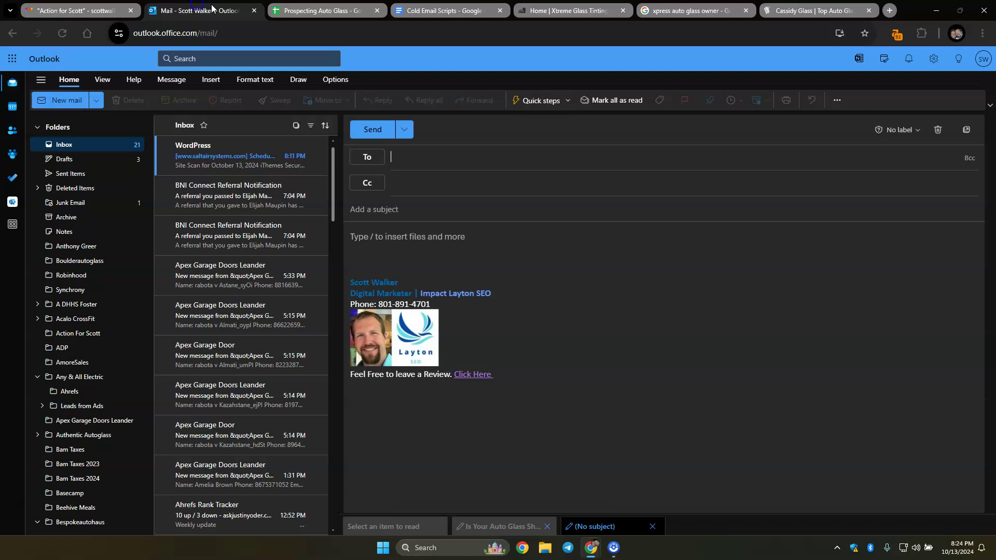
left_click(335, 9)
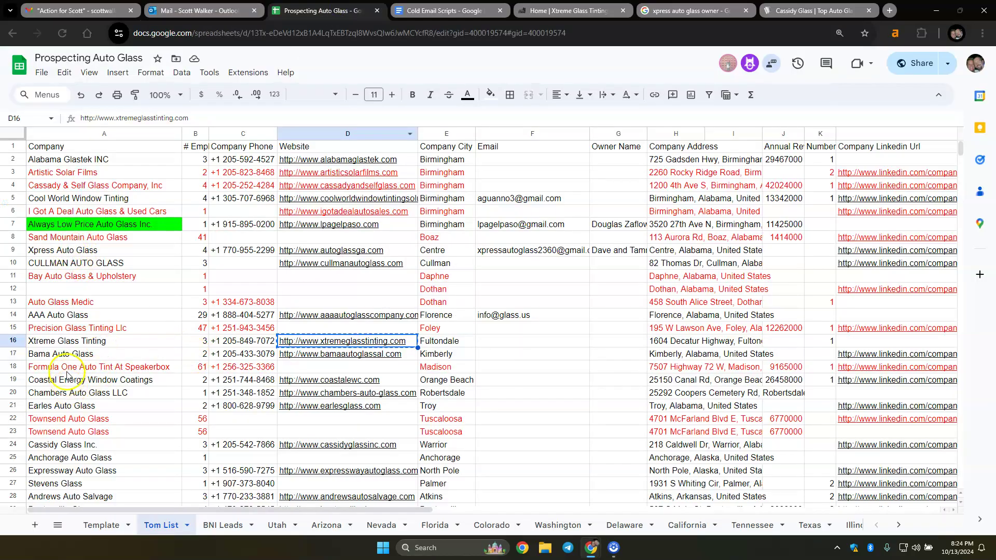
left_click_drag(62, 340, 458, 340)
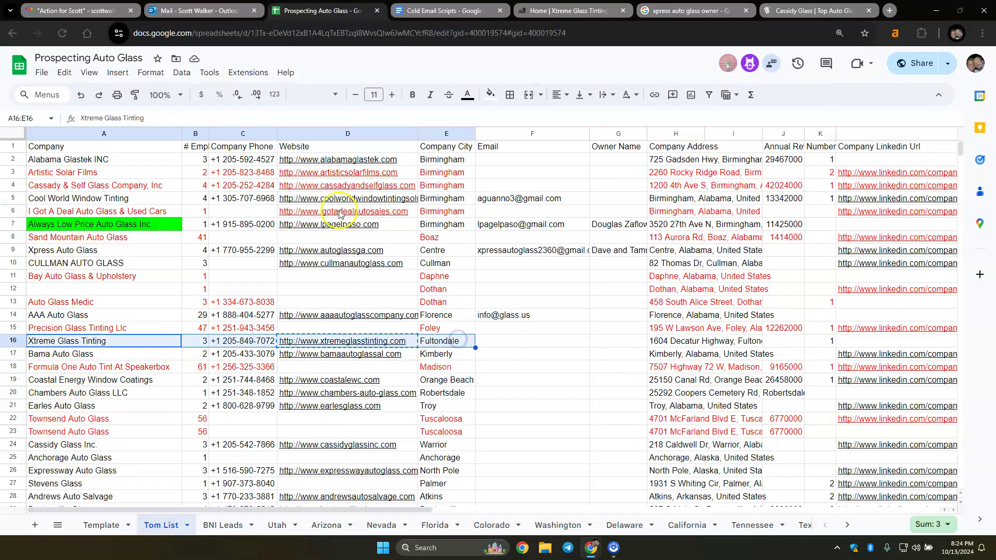
left_click(468, 95)
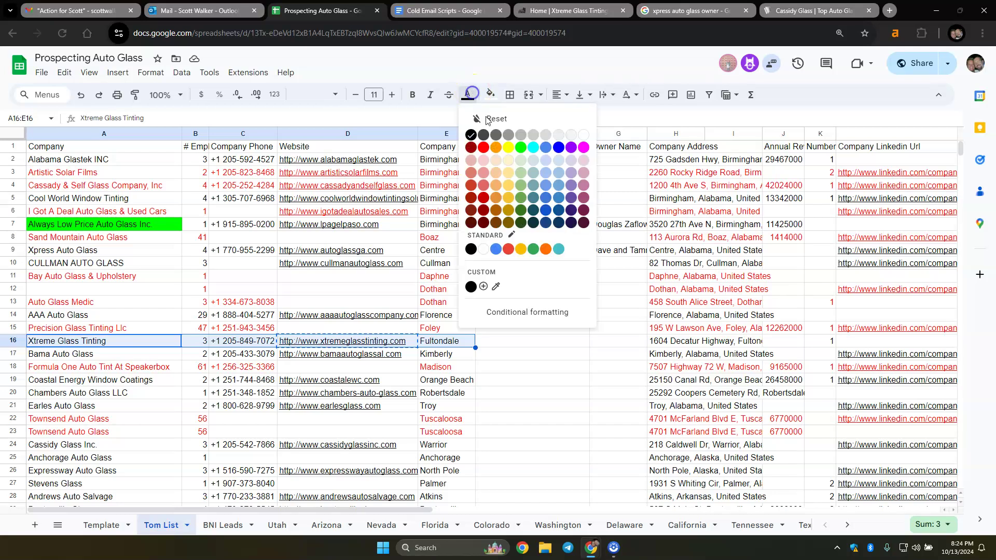
left_click(484, 148)
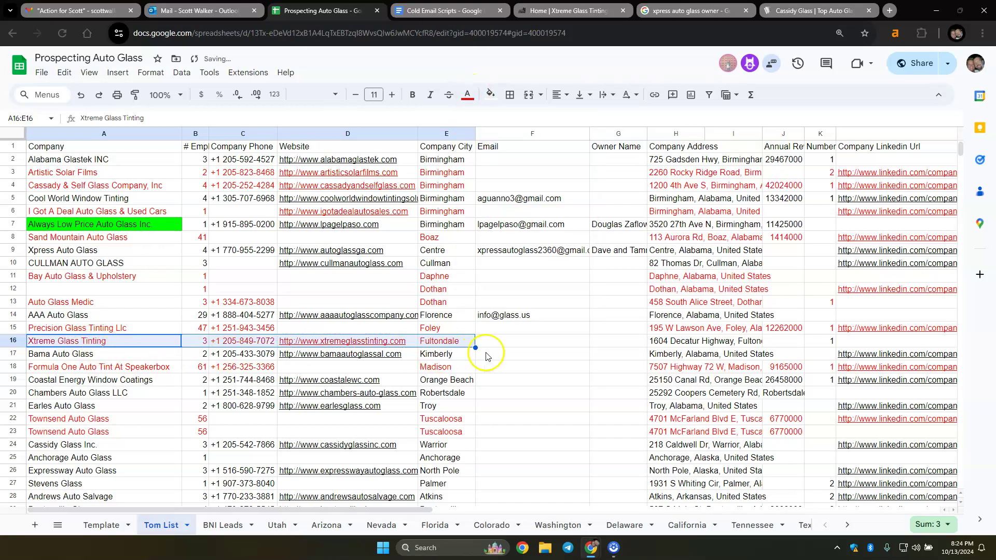
left_click(490, 94)
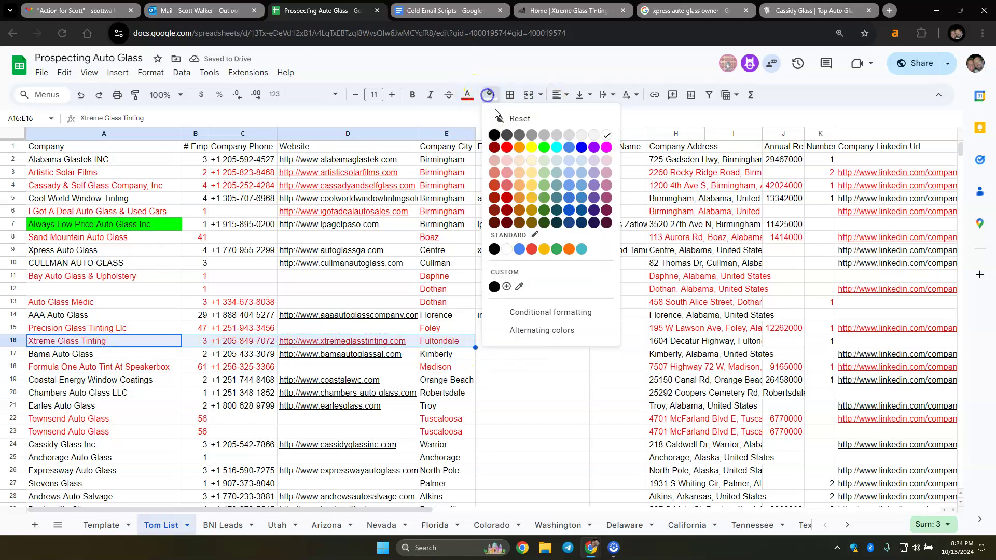
left_click(508, 150)
left_click(469, 96)
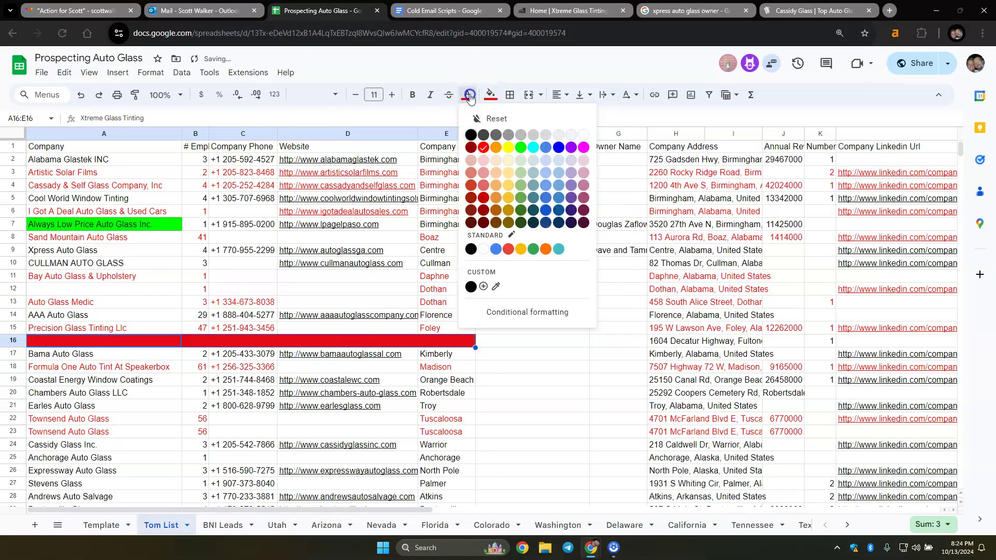
left_click(483, 249)
left_click(524, 343)
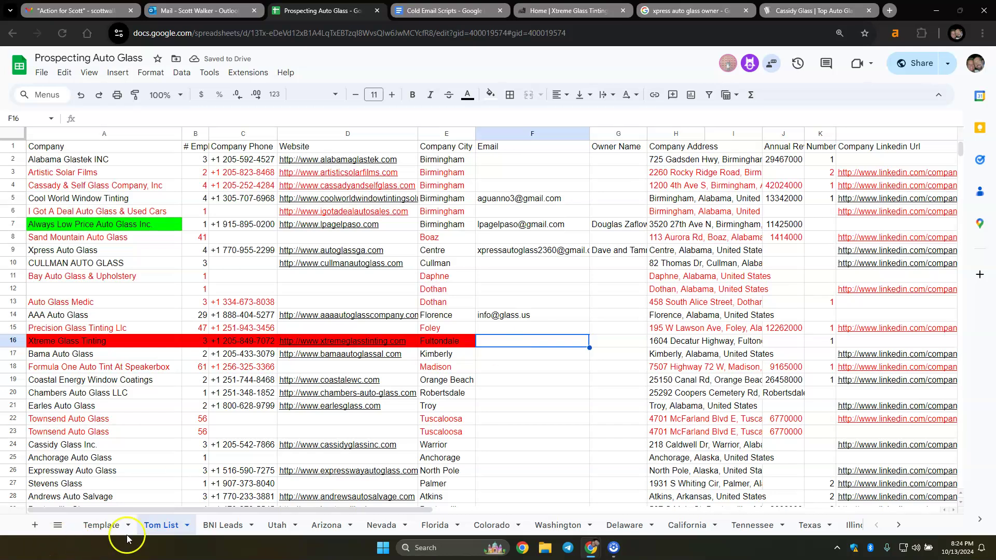
left_click(145, 531)
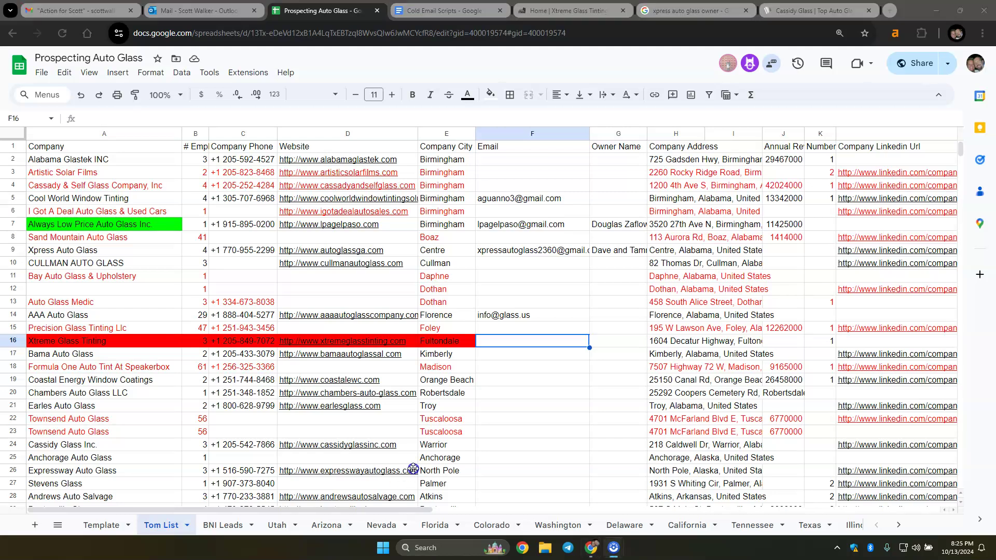
- Move through the Nevada and Colorado sheets to the Washington sheet
left_click(383, 526)
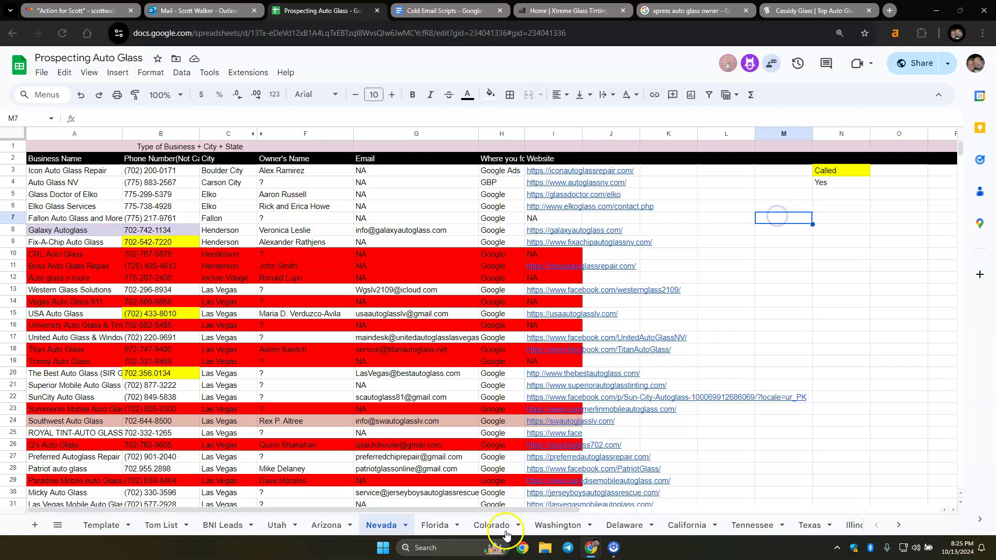
left_click(506, 535)
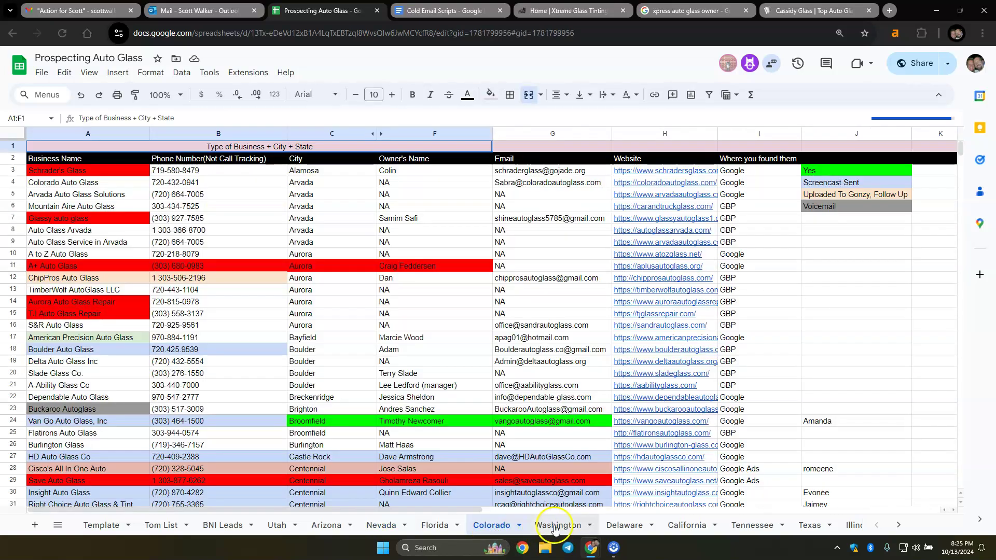
left_click(554, 526)
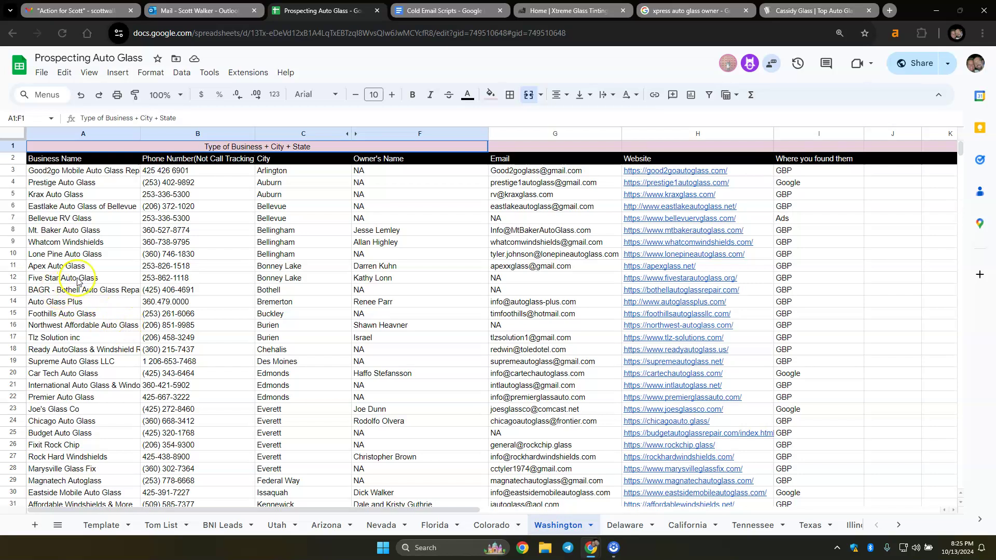
- Review Good2go's name, email and owner cells, then select Mt. Baker Auto Glass row A8:G8
left_click(77, 174)
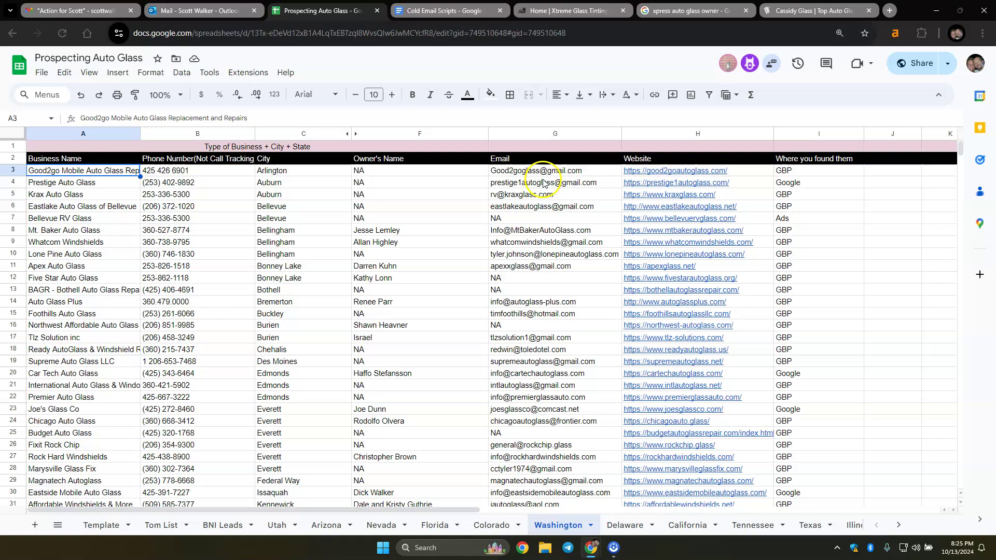
left_click(523, 172)
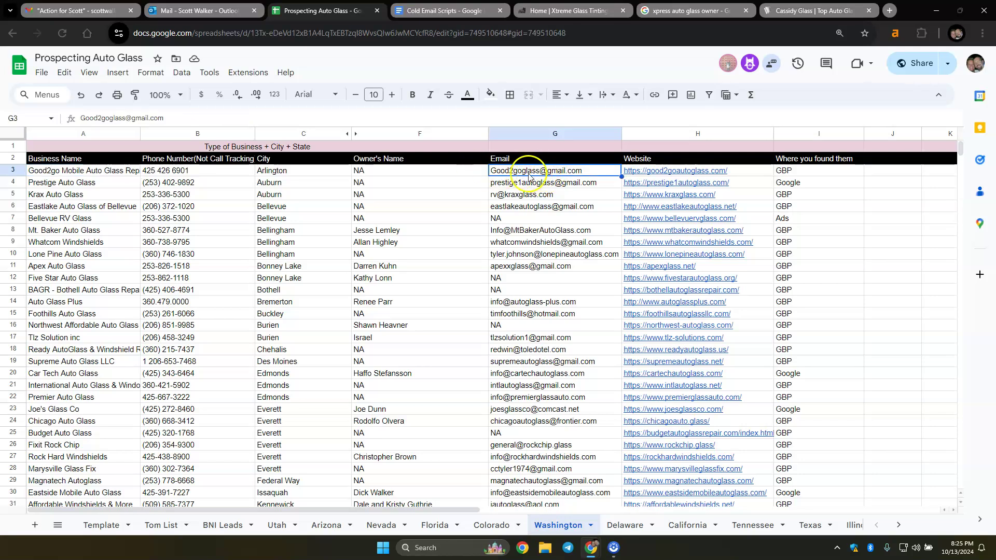
left_click(402, 173)
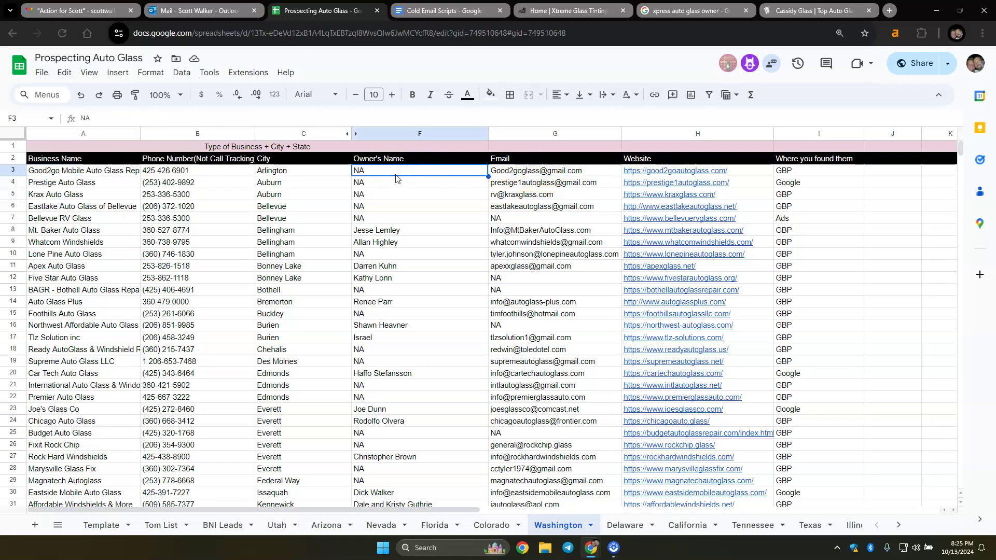
left_click(98, 233)
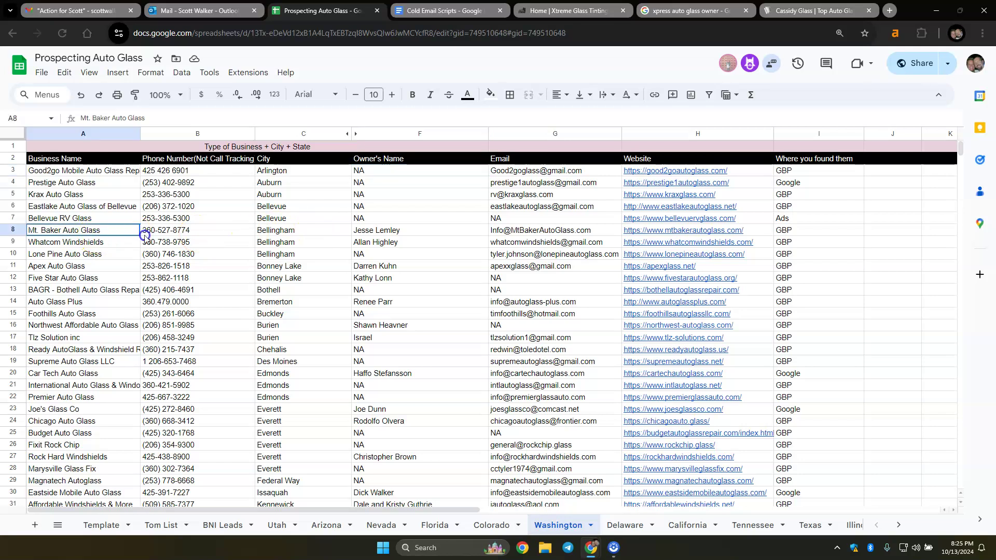
left_click_drag(145, 236, 562, 230)
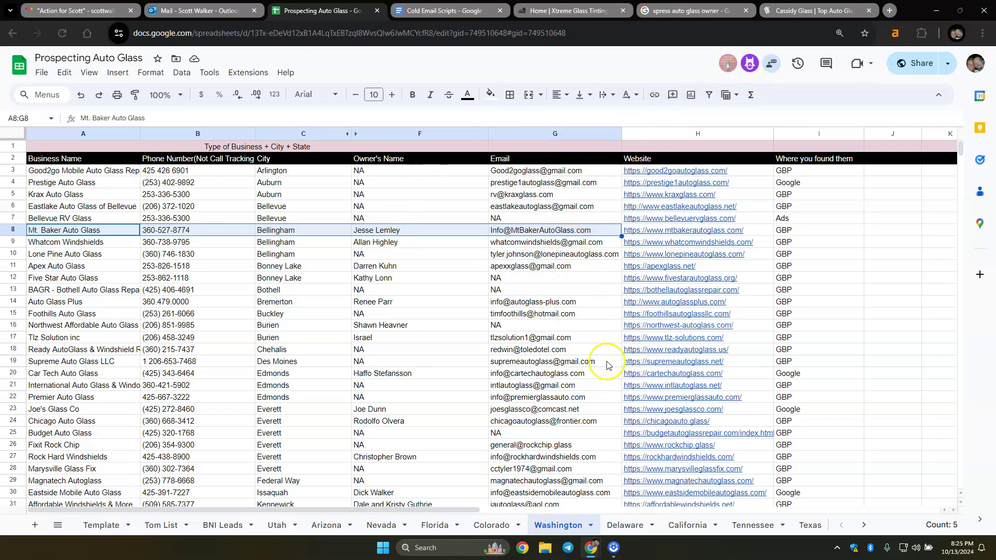
- Duplicate the Washington sheet and rename the copy to 'Email Washington'
right_click(552, 526)
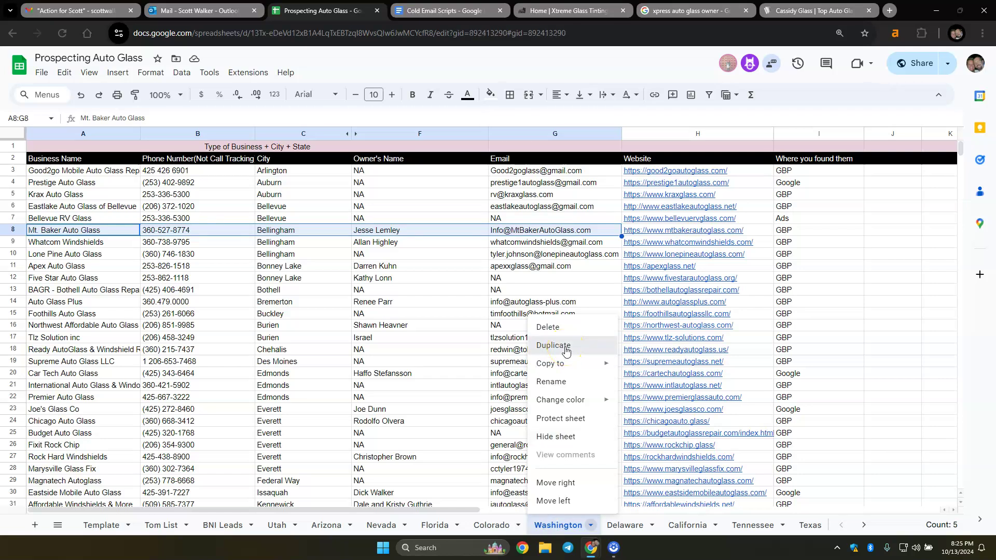
left_click(566, 346)
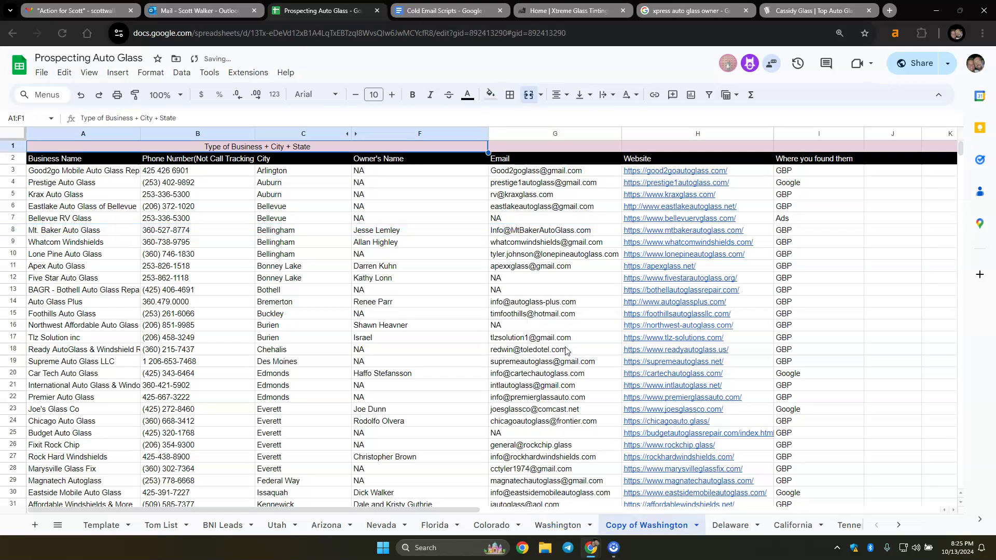
right_click(643, 525)
left_click(636, 382)
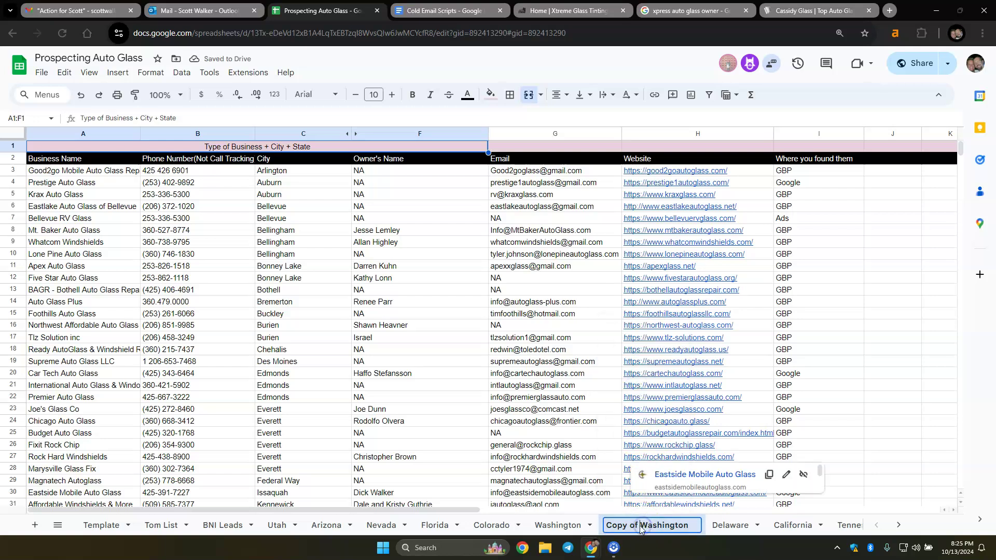
left_click_drag(641, 527, 588, 528)
type("Email")
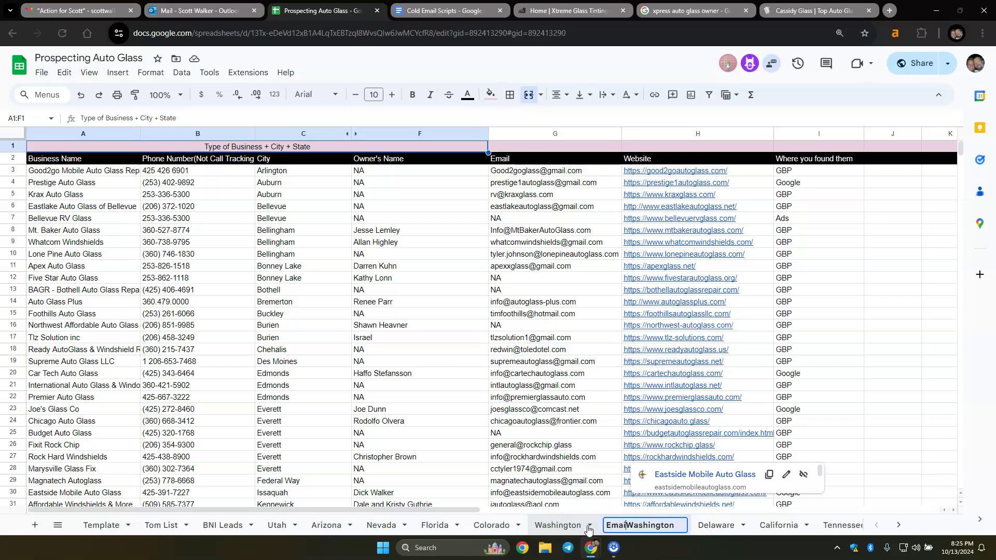
left_click(720, 526)
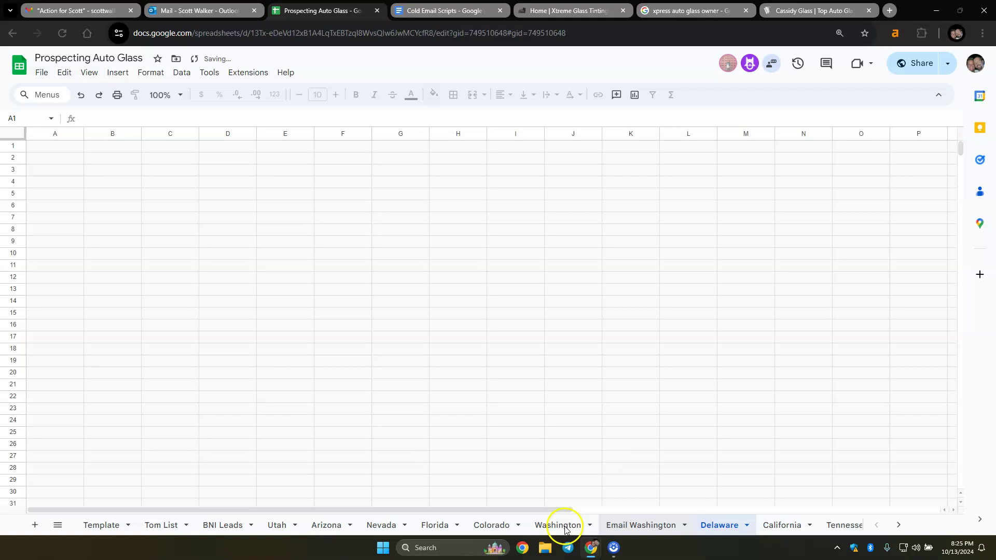
- Delete the Email Washington sheet and confirm the deletion
left_click(643, 527)
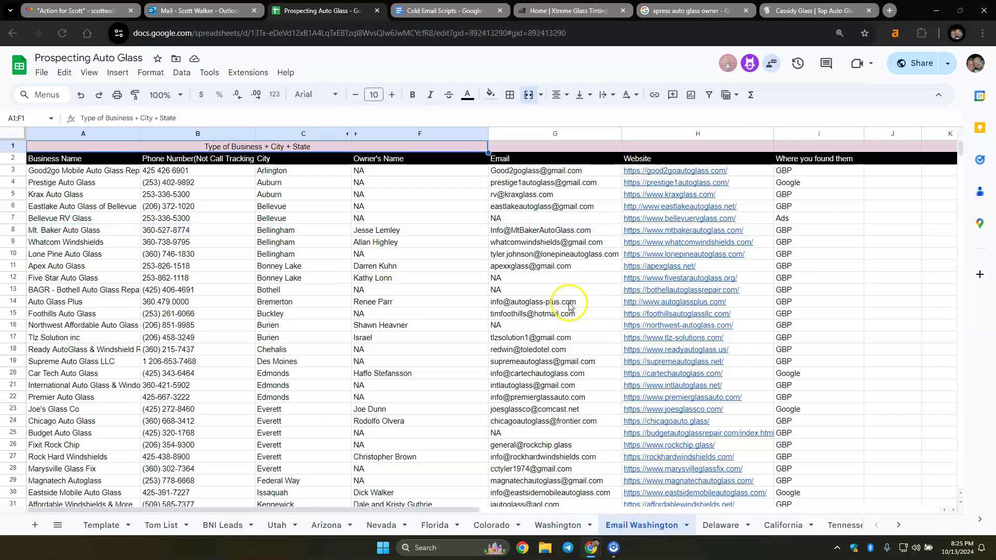
left_click(630, 528)
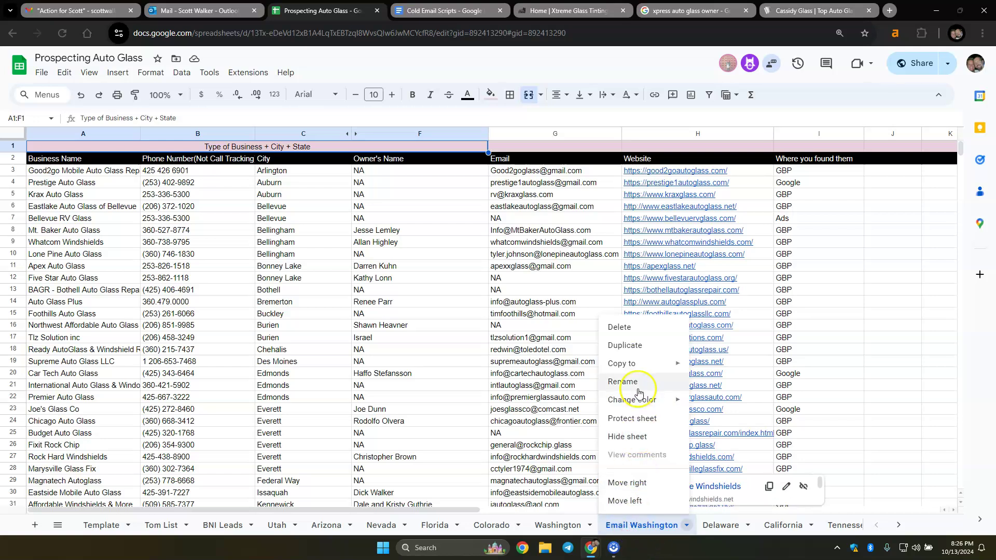
left_click(620, 328)
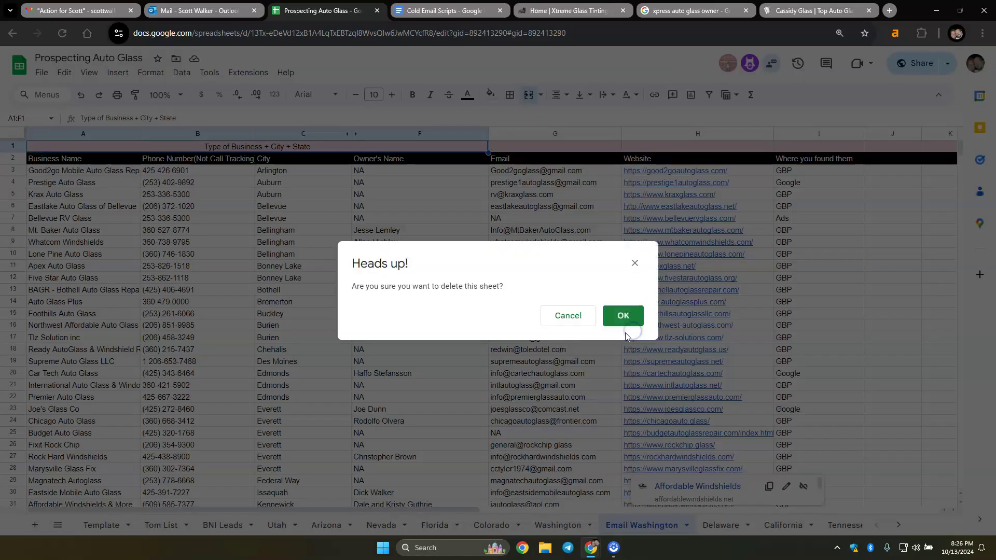
left_click(631, 318)
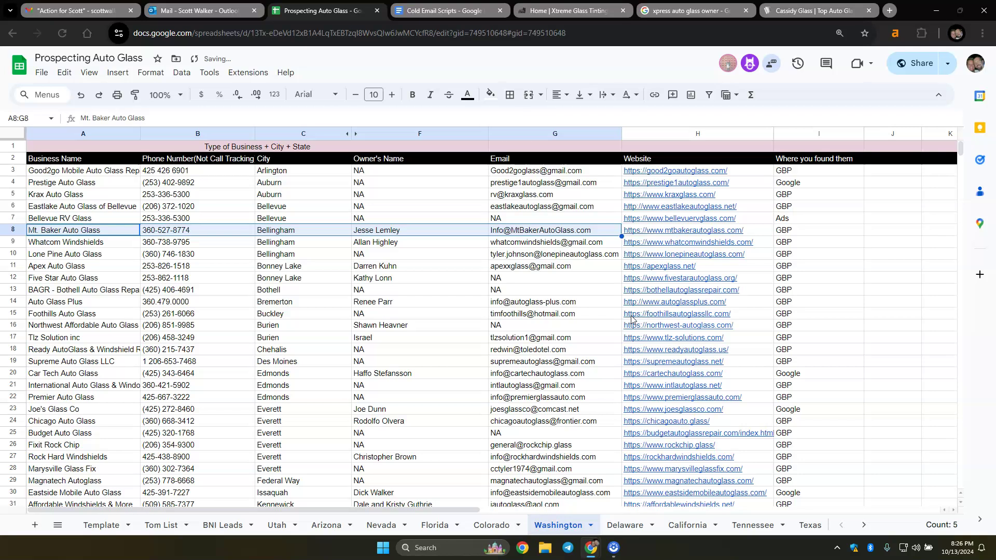
left_click(152, 526)
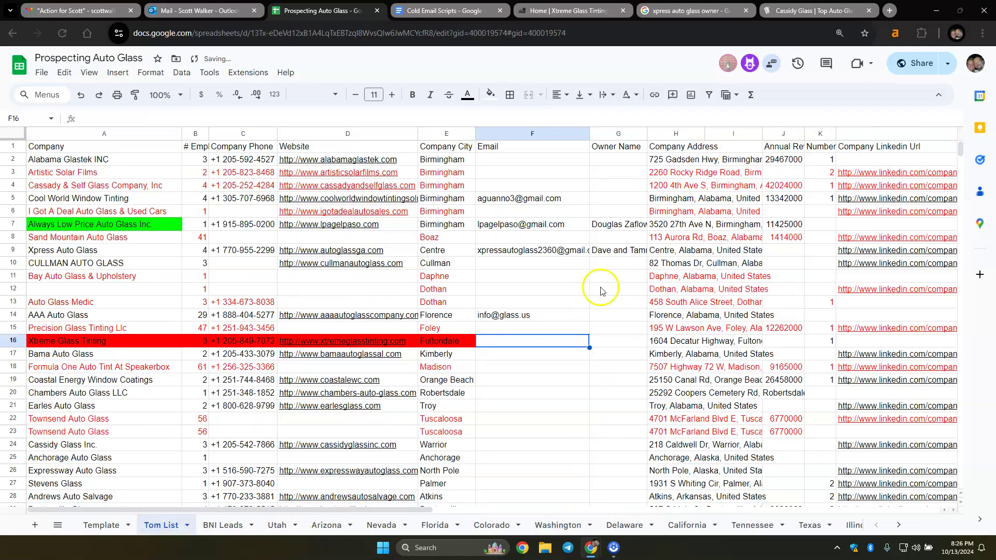